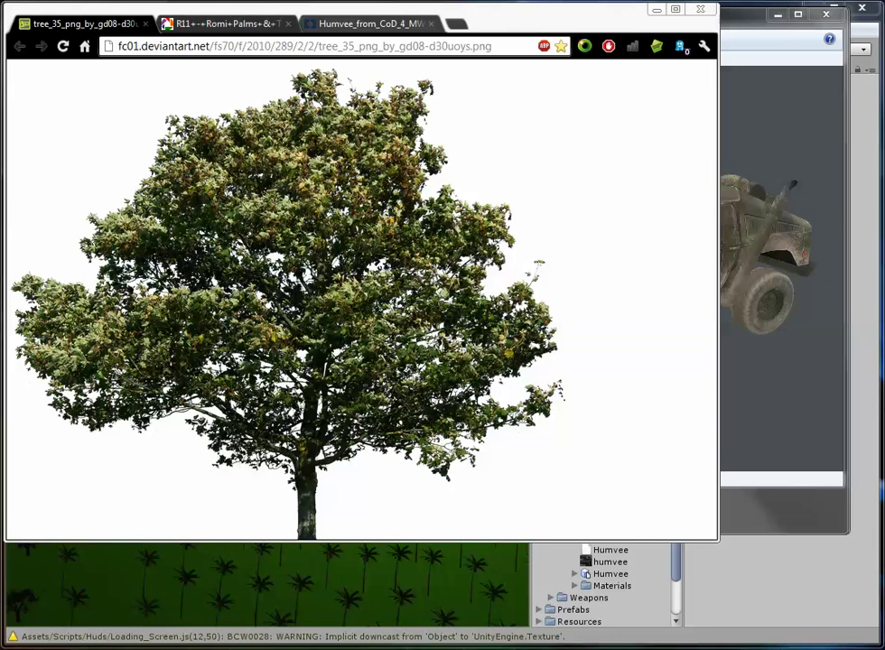
# - Look through the tree, palm tree and Humvee source images in the browser, and minimise the browser window
pyautogui.hotkey('ctrl', 'Tab')
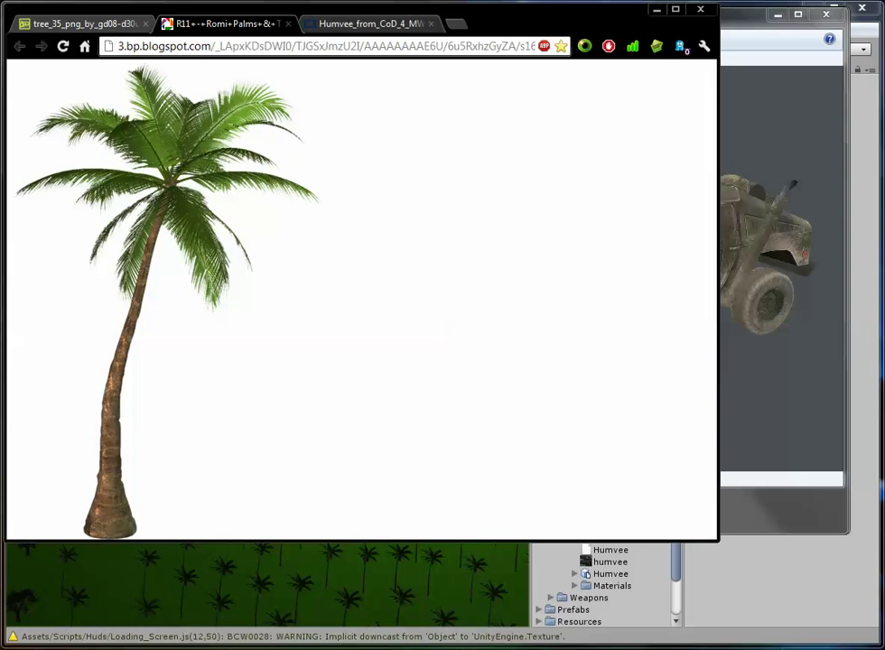
pyautogui.hotkey('ctrl', 'Tab')
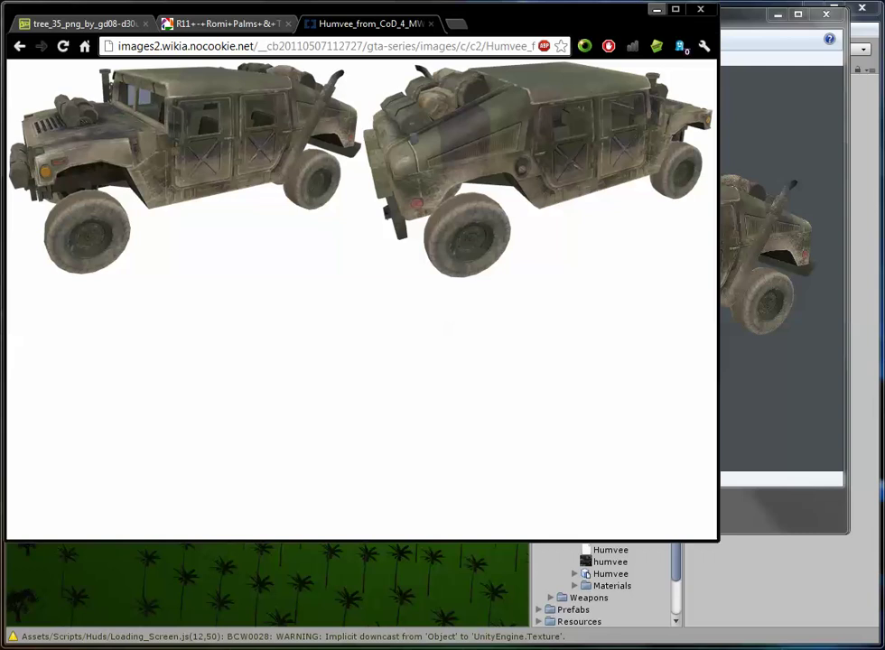
pyautogui.click(656, 9)
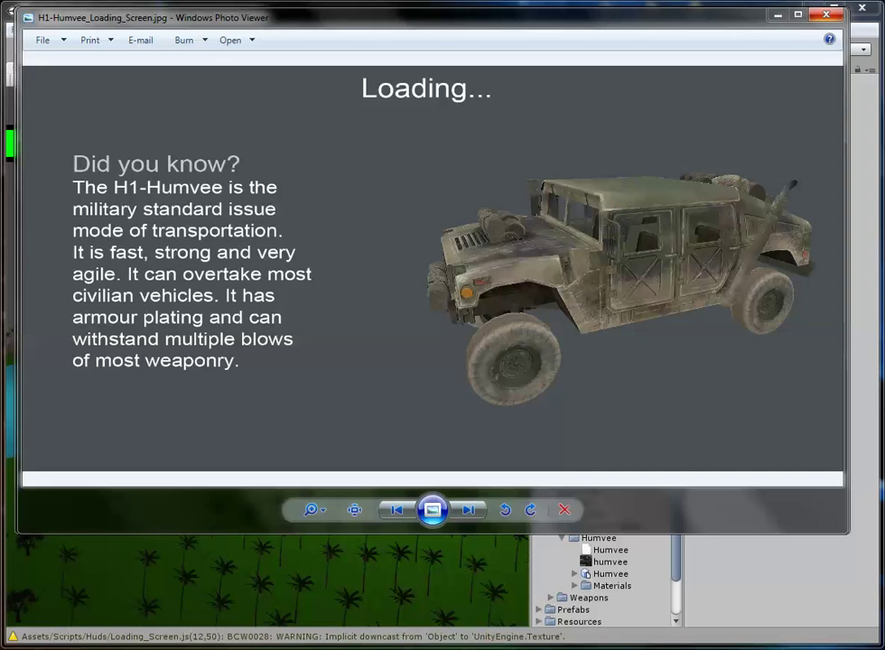
# - Review the Humvee, palm tree and big tree loading screen pictures, and close the picture viewers
pyautogui.press('Right')
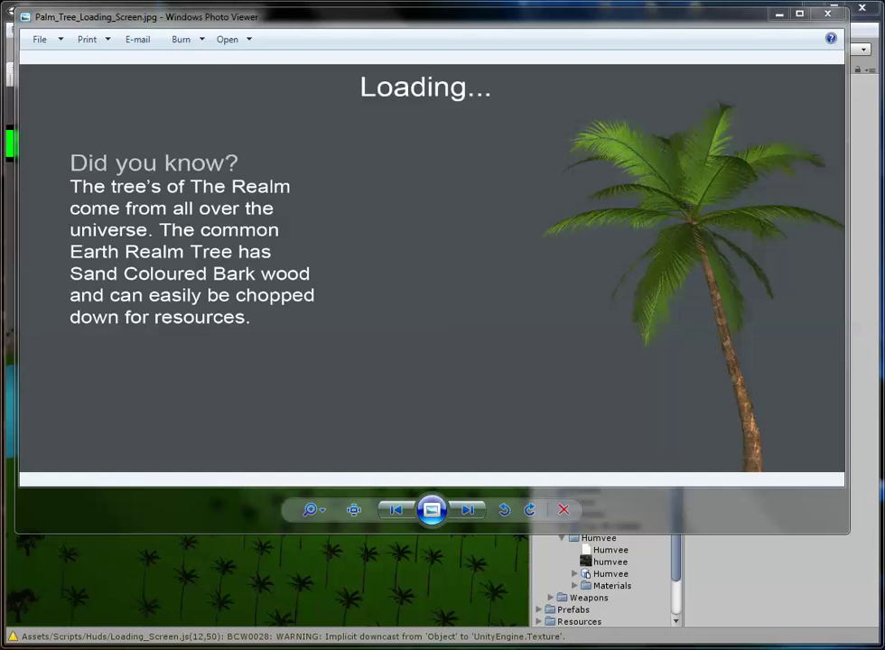
pyautogui.click(827, 13)
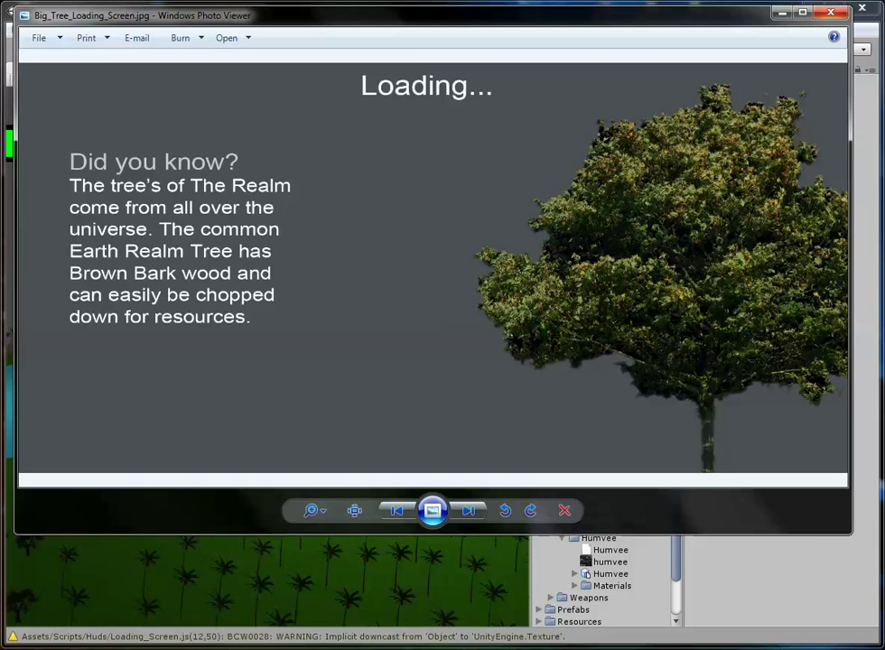
pyautogui.hotkey('alt', 'F4')
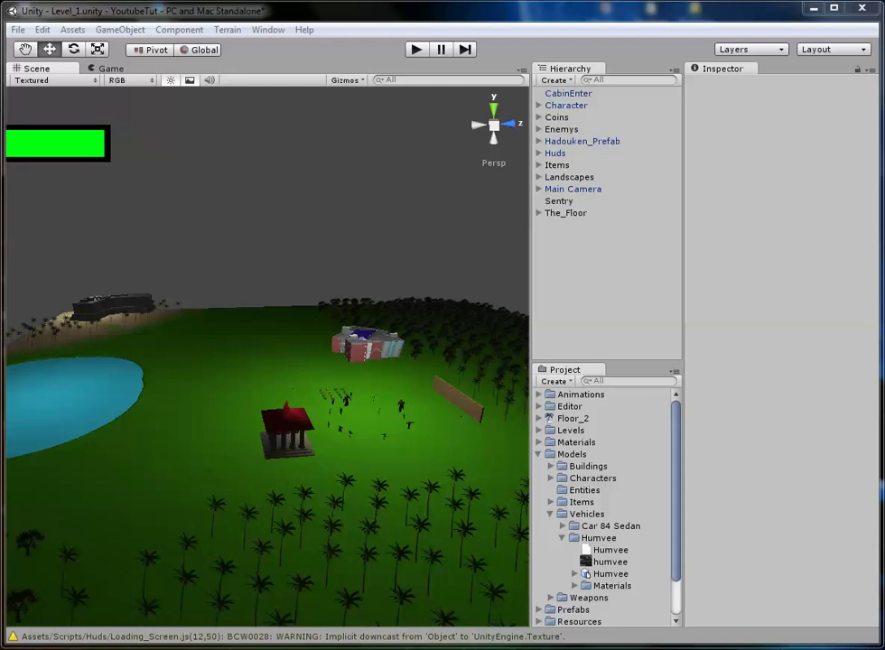
pyautogui.rightClick(96, 649)
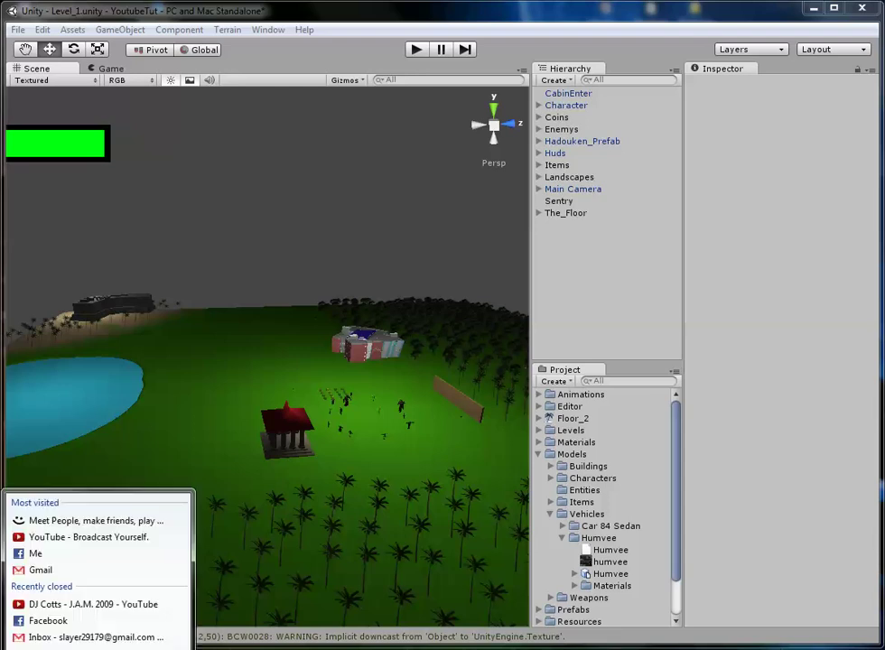
pyautogui.press('Escape')
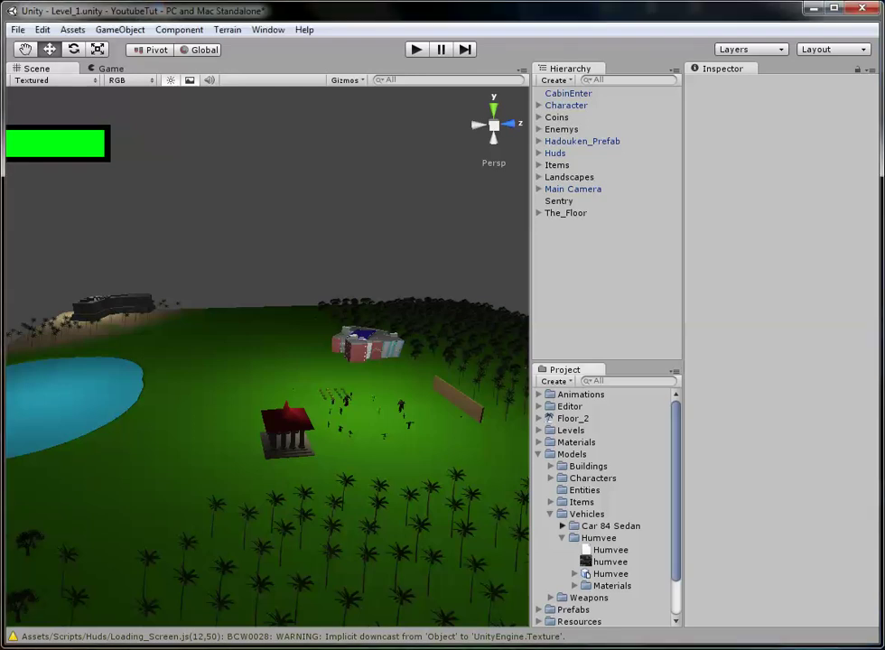
# - Place the carA_84sedan model from the Car 84 Sedan vehicle folder into the level
pyautogui.click(563, 526)
pyautogui.moveTo(623, 598); pyautogui.dragTo(578, 395)
pyautogui.scroll(-3, 327, 398)
pyautogui.scroll(3, 327, 398)
pyautogui.keyDown('alt'); pyautogui.moveTo(216, 425); pyautogui.dragTo(359, 452); pyautogui.keyUp('alt')
pyautogui.press('Left')
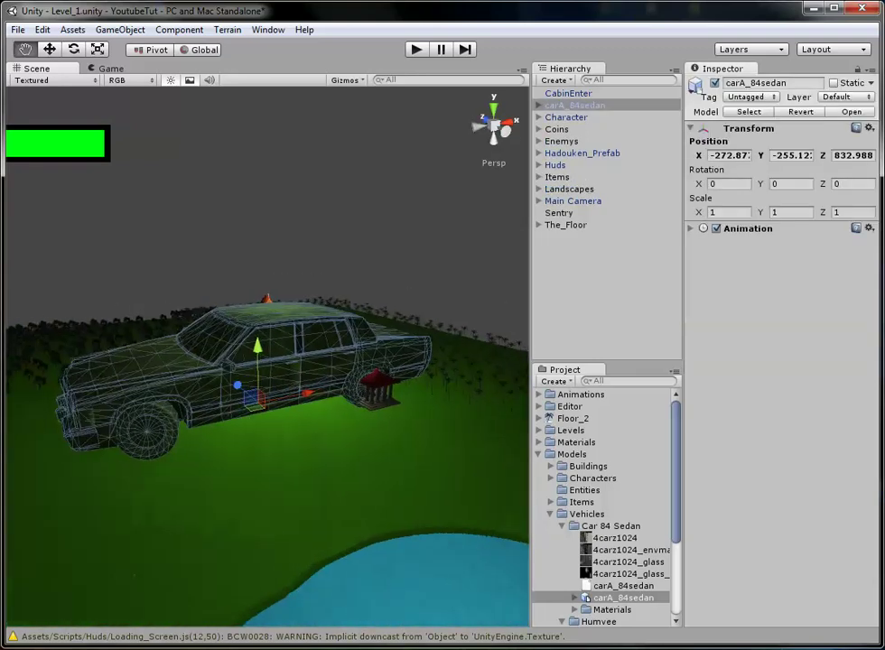
pyautogui.press('Up')
pyautogui.moveTo(271, 388); pyautogui.dragTo(282, 398, button='right')
pyautogui.press('d')
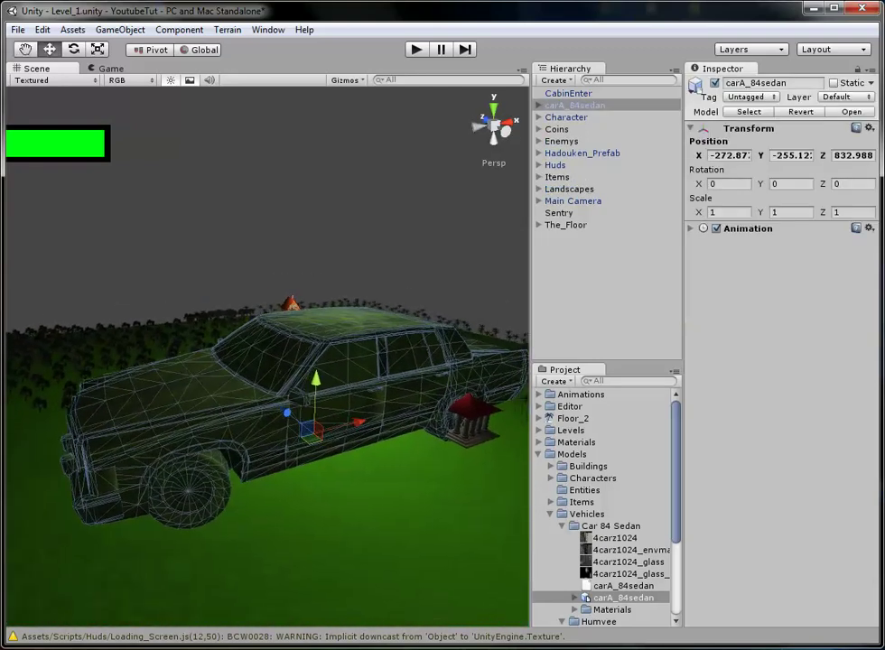
pyautogui.click(271, 262)
pyautogui.click(282, 398)
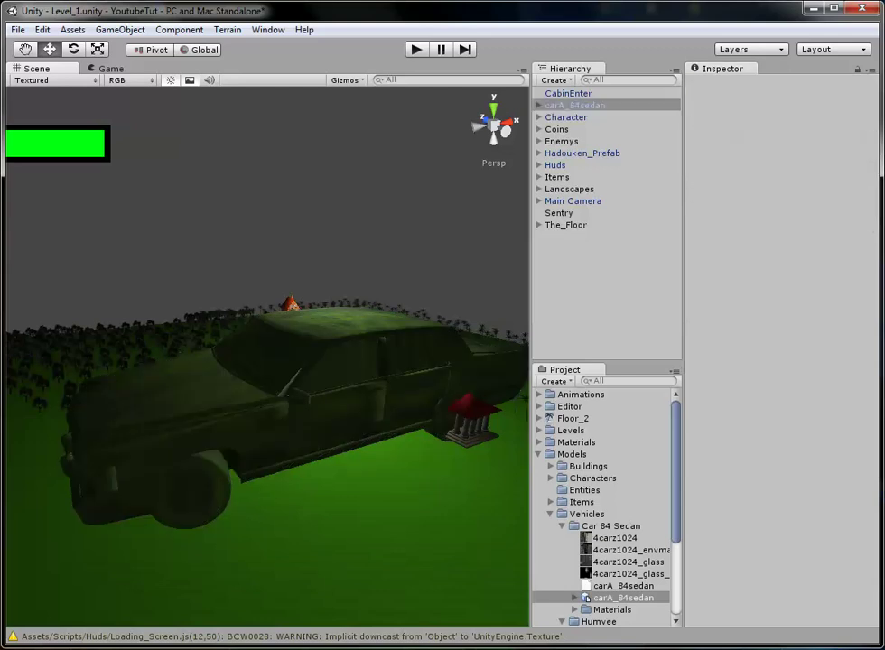
# - Try the 4carz1024 texture as the base map of the No Name material on the sedan's (null) mesh
pyautogui.click(540, 106)
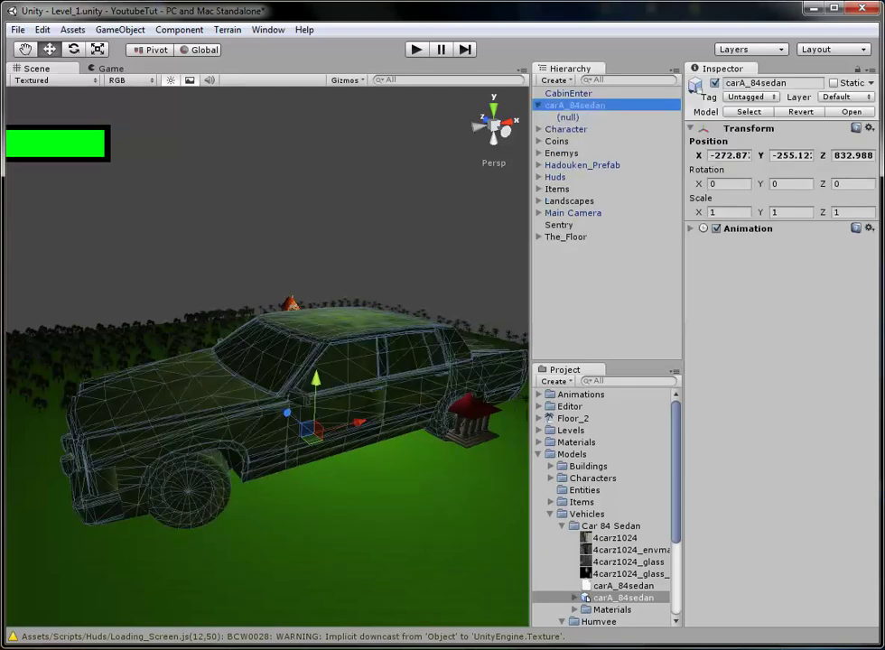
pyautogui.click(569, 117)
pyautogui.click(575, 105)
pyautogui.click(568, 117)
pyautogui.scroll(-1, 777, 348)
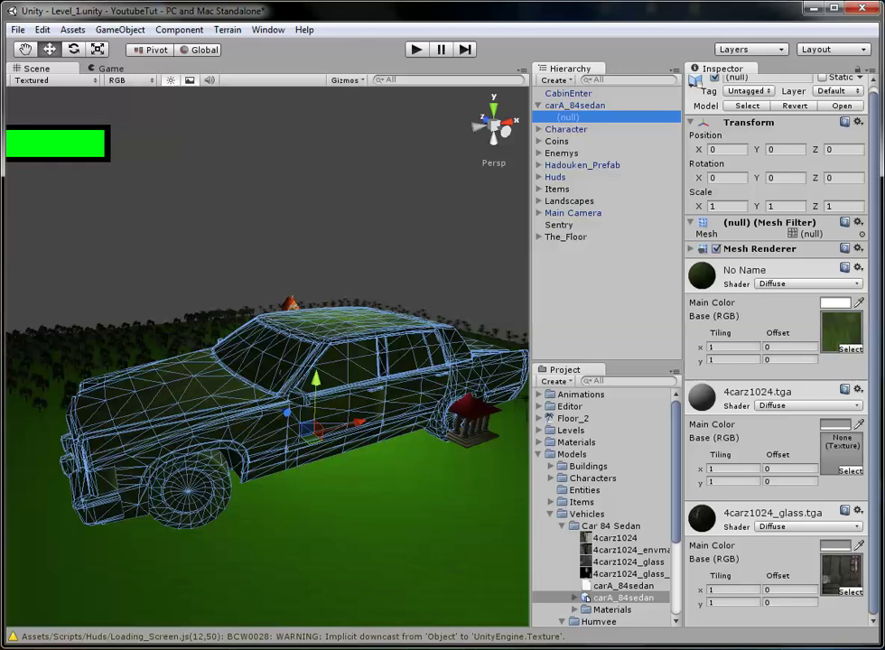
pyautogui.click(615, 539)
pyautogui.moveTo(615, 539); pyautogui.dragTo(841, 332)
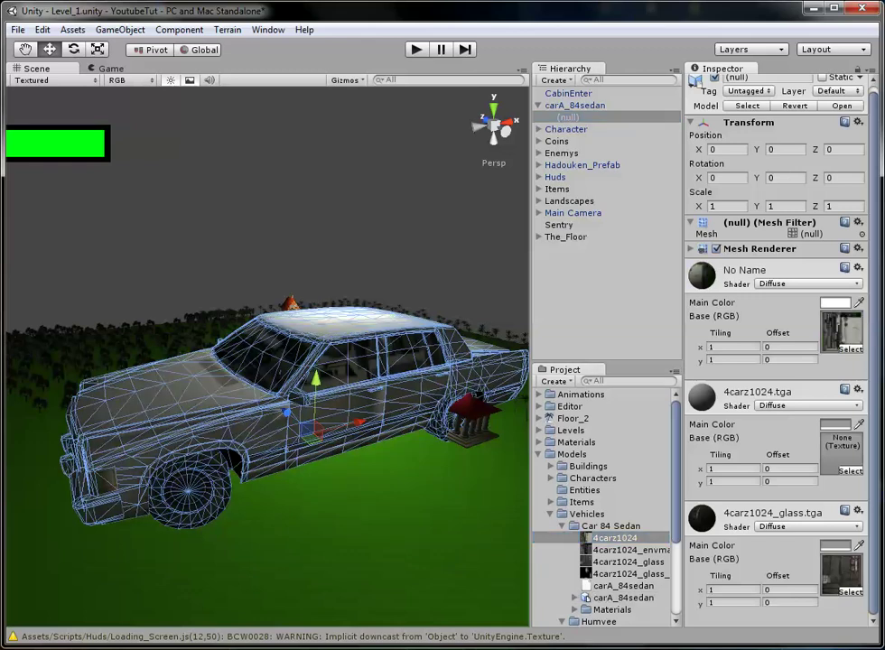
pyautogui.click(389, 226)
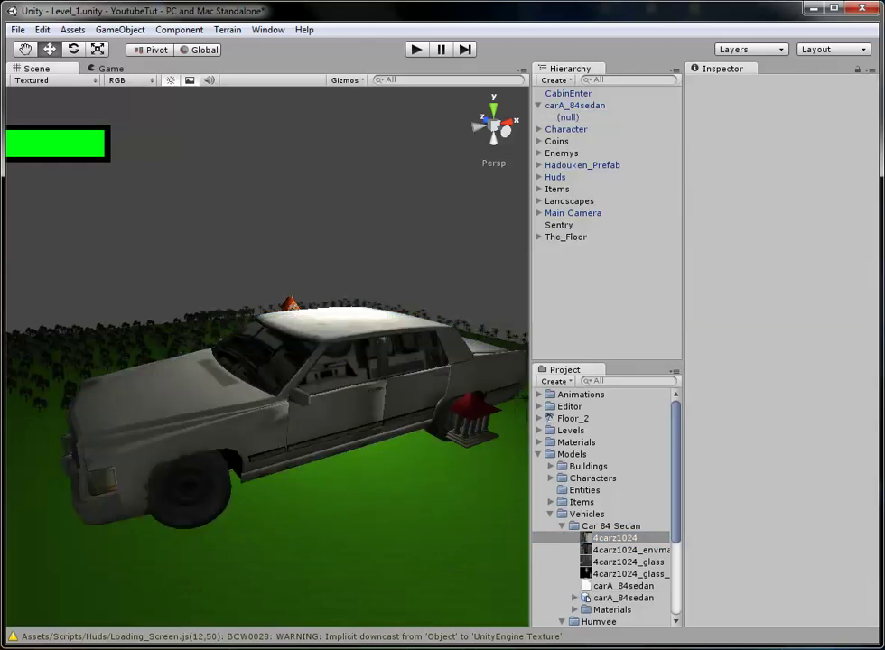
# - Assign the 4carz1024 environment-map texture as the base map of the sedan mesh's No Name material
pyautogui.click(316, 388)
pyautogui.moveTo(628, 550)
pyautogui.mouseDown()
pyautogui.moveTo(686, 533)
pyautogui.moveTo(636, 550)
pyautogui.mouseUp()
pyautogui.click(575, 105)
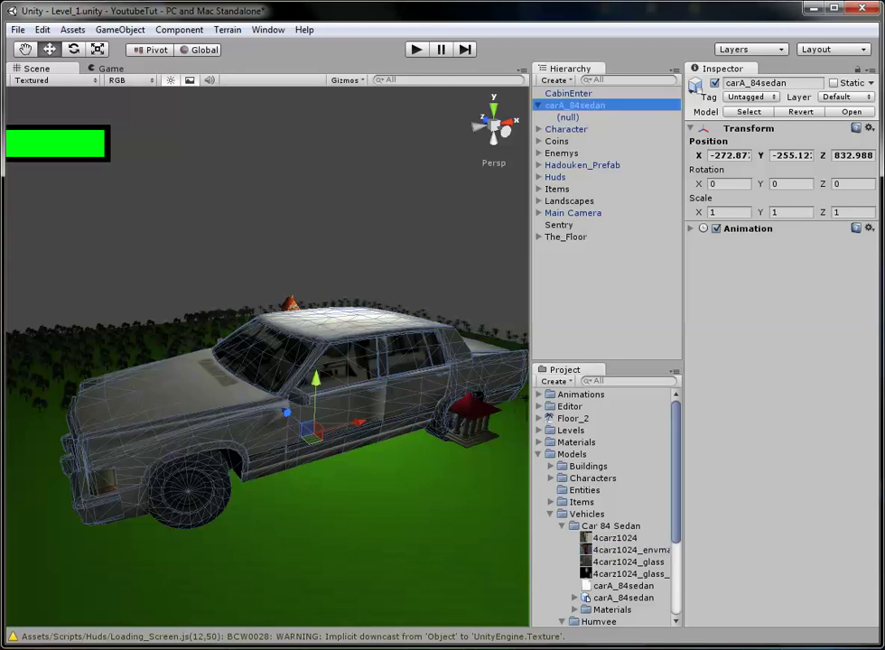
pyautogui.click(568, 117)
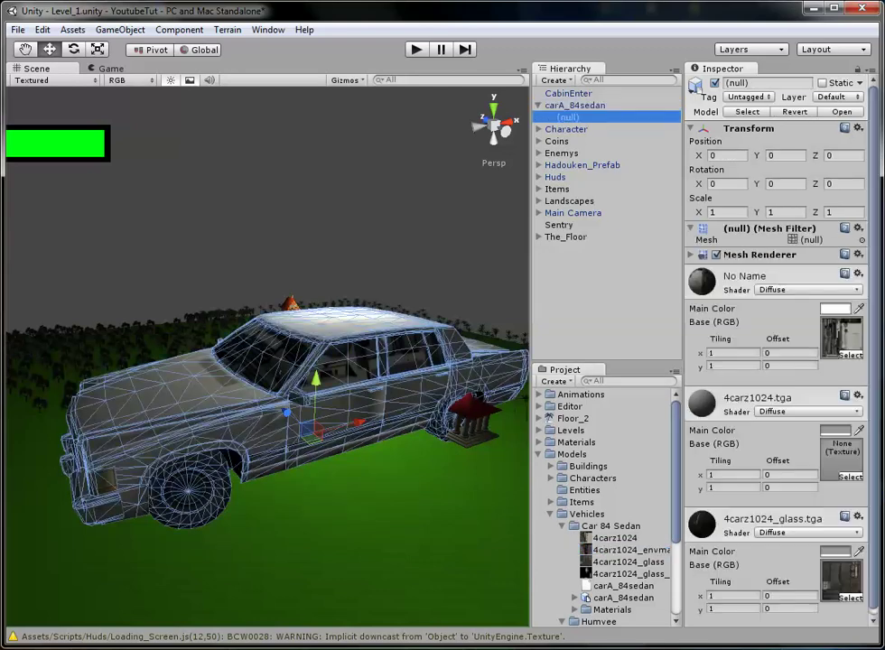
pyautogui.moveTo(629, 550); pyautogui.dragTo(840, 338)
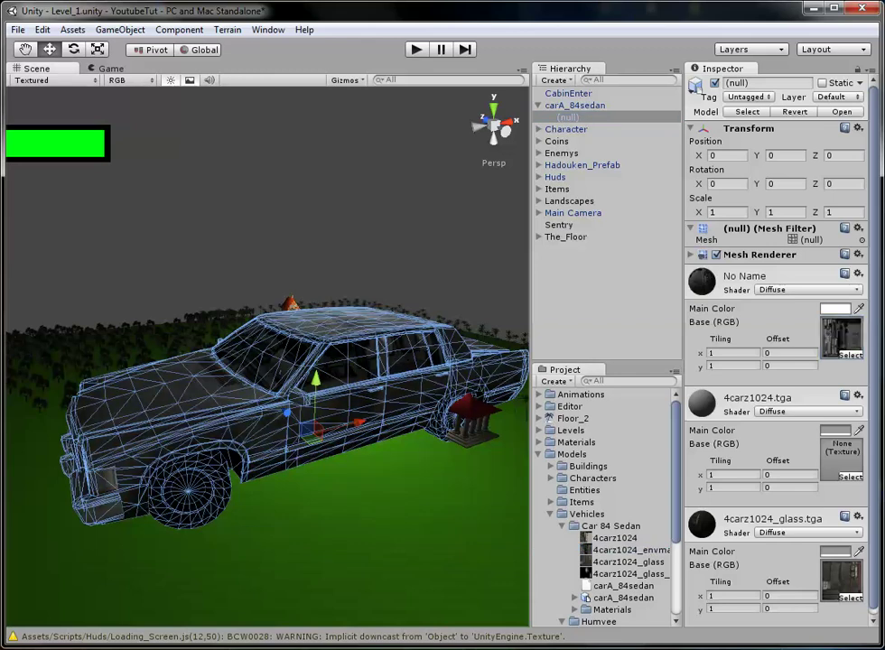
pyautogui.click(606, 298)
# - Assign the 4carz1024_glass texture as the base map of the sedan mesh's 4carz1024.tga material
pyautogui.click(575, 106)
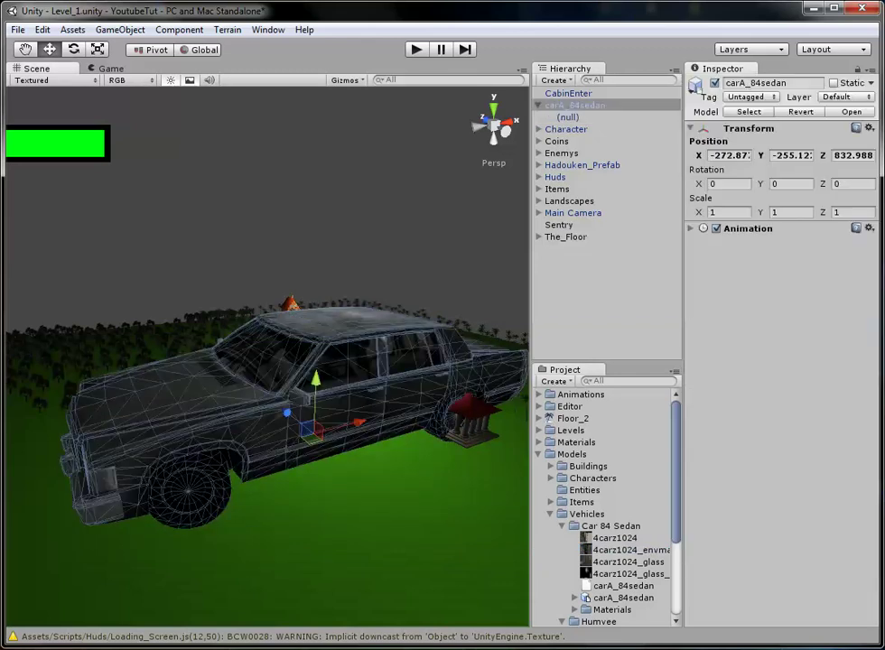
pyautogui.click(569, 117)
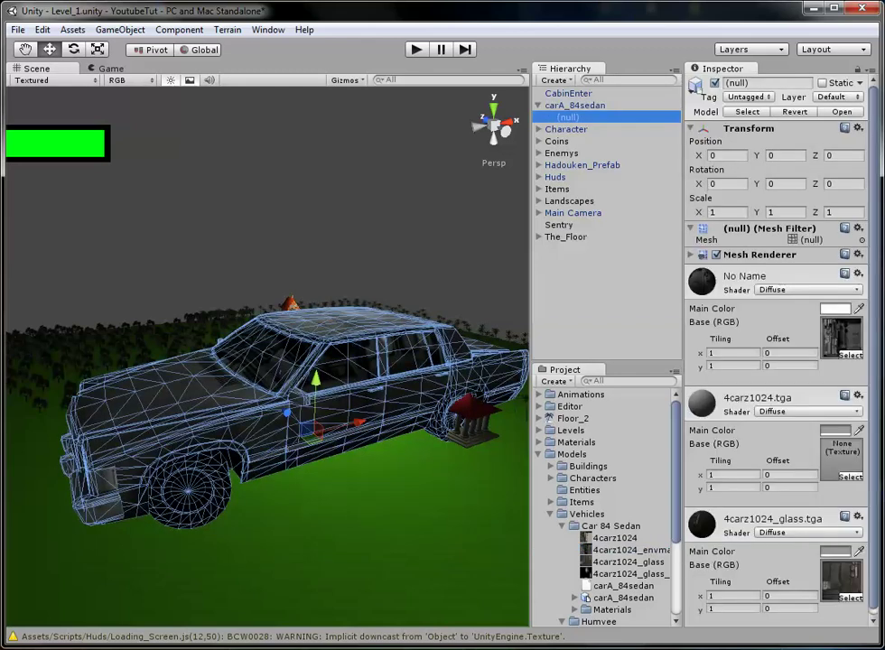
pyautogui.click(841, 461)
pyautogui.moveTo(615, 538); pyautogui.dragTo(841, 459)
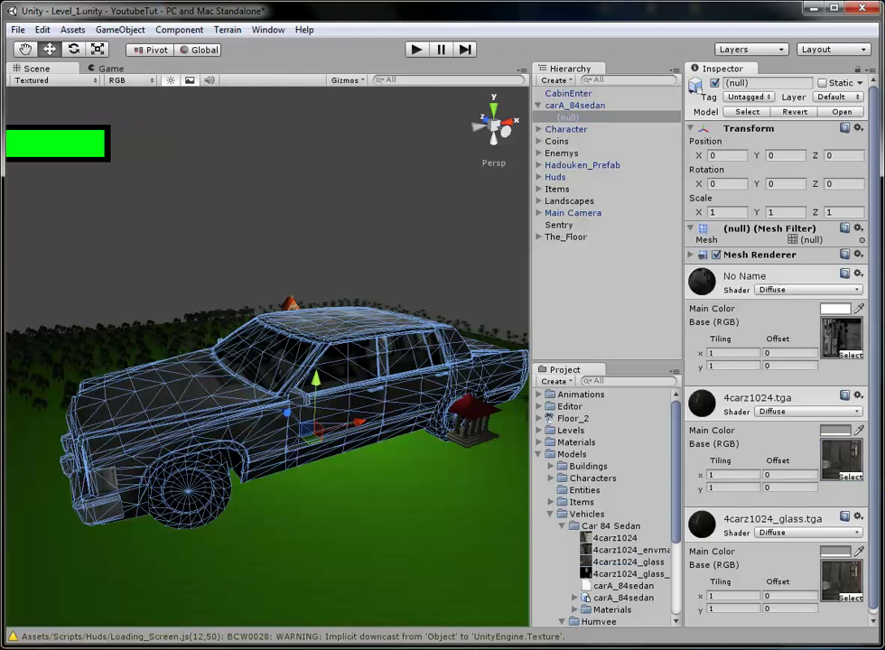
pyautogui.click(416, 235)
pyautogui.click(334, 398)
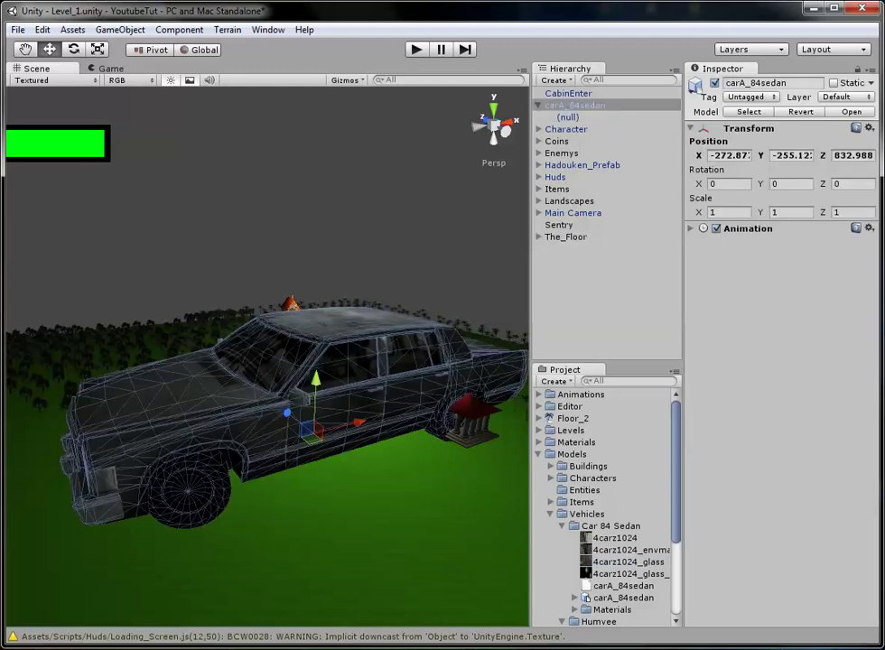
# - Assign the black-and-white 4carz1024_glass_ texture as the base map of the sedan mesh's 4carz1024_glass.tga material
pyautogui.click(568, 117)
pyautogui.moveTo(628, 561); pyautogui.dragTo(840, 581)
pyautogui.click(575, 106)
pyautogui.click(568, 117)
pyautogui.moveTo(628, 575); pyautogui.dragTo(840, 580)
pyautogui.click(605, 298)
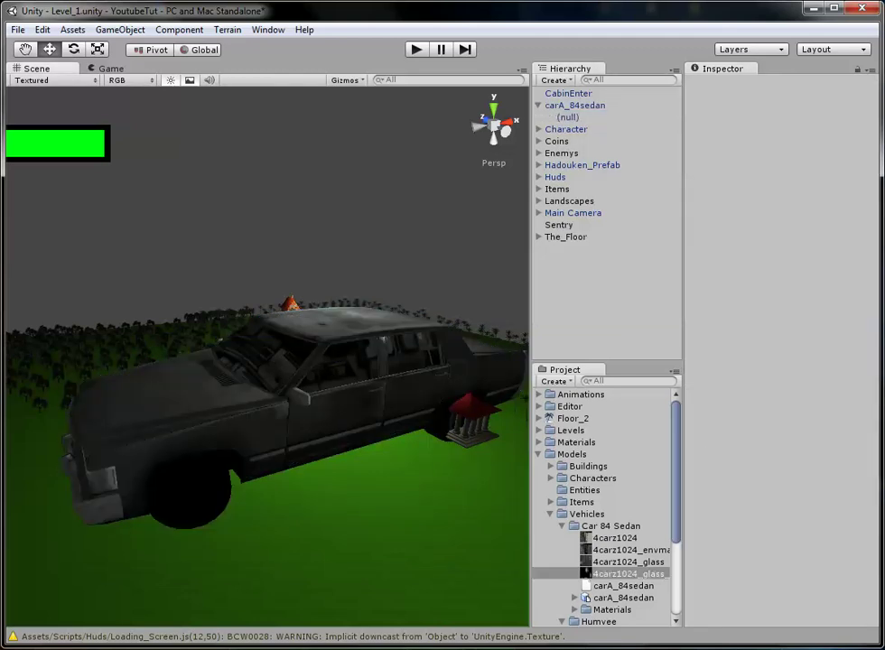
# - Set the 4carz1024.tga material's shader to Transparent/Bumped Diffuse and assign the black-and-white 4carz1024_glass_ texture as its normal map
pyautogui.click(312, 388)
pyautogui.click(289, 388)
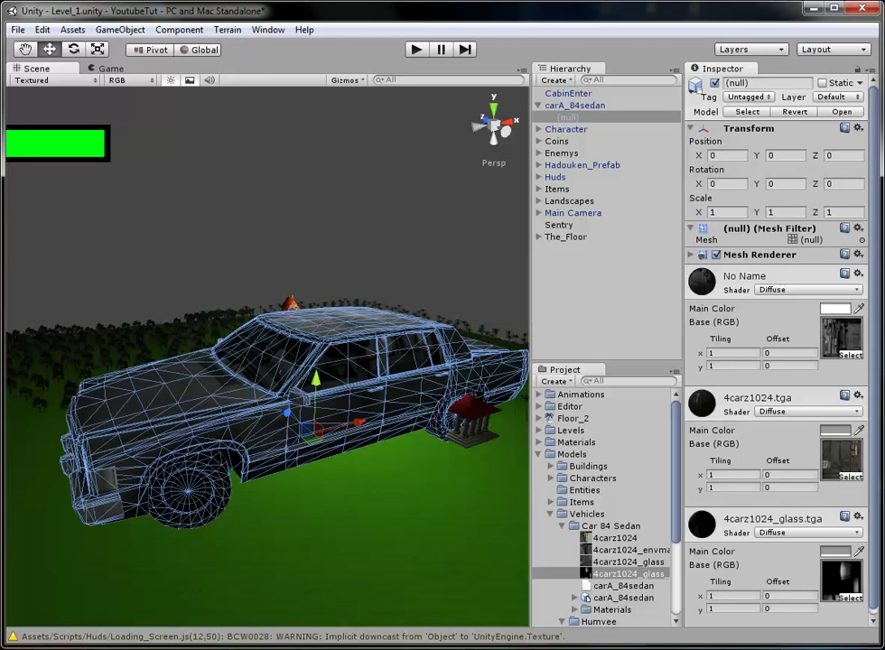
pyautogui.scroll(-1, 776, 352)
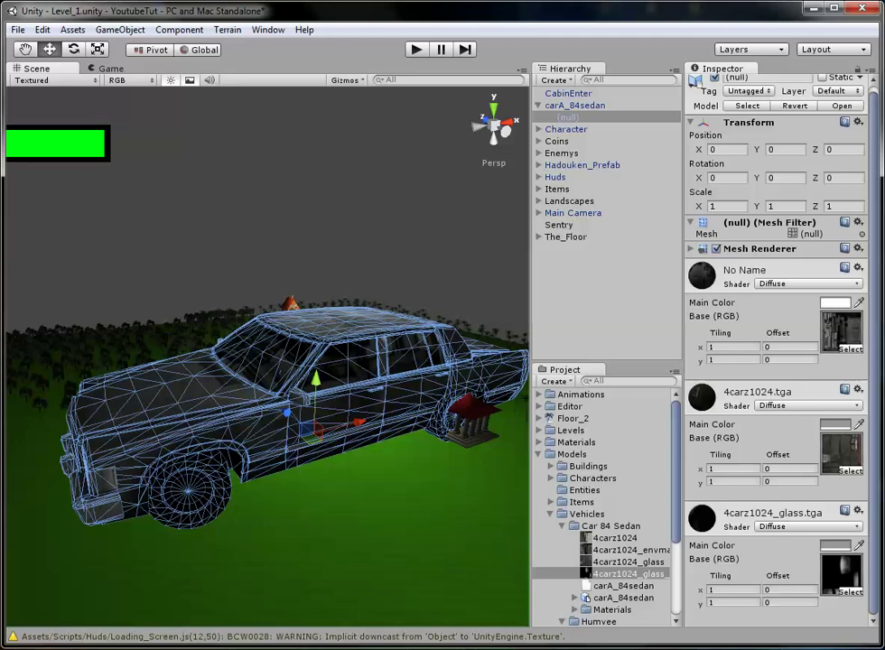
pyautogui.click(806, 405)
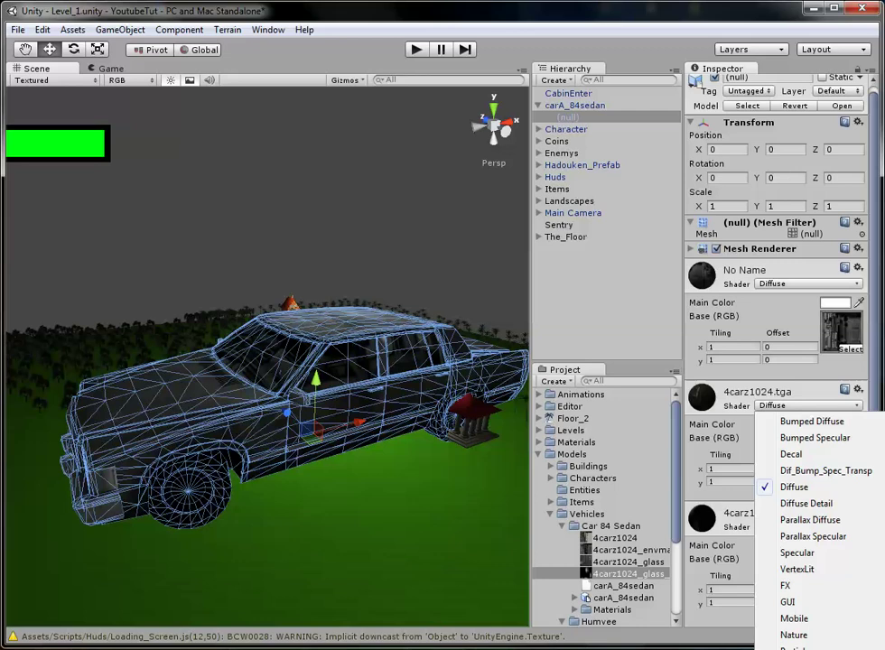
pyautogui.click(817, 648)
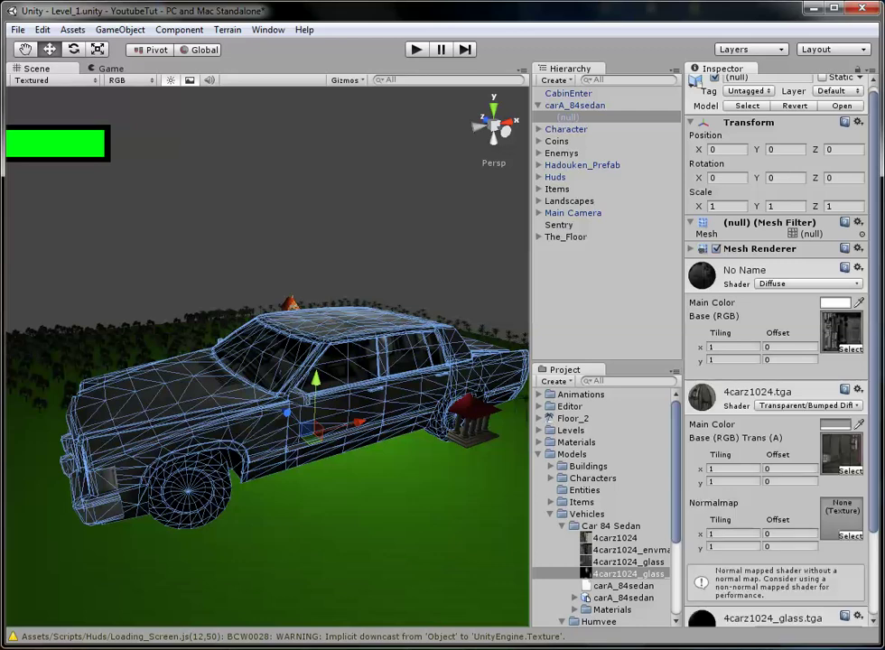
pyautogui.scroll(-2, 776, 352)
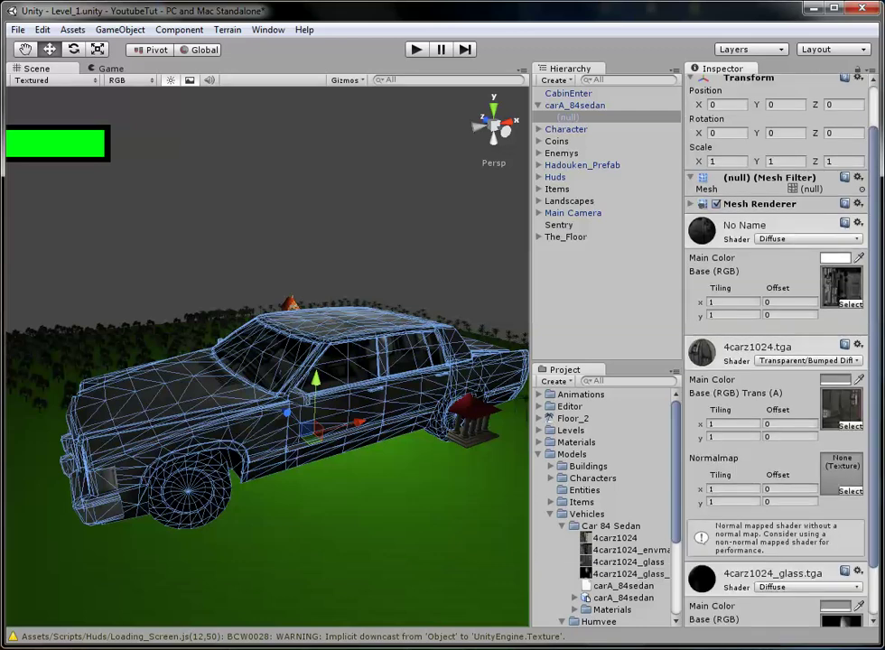
pyautogui.moveTo(630, 575); pyautogui.dragTo(841, 471)
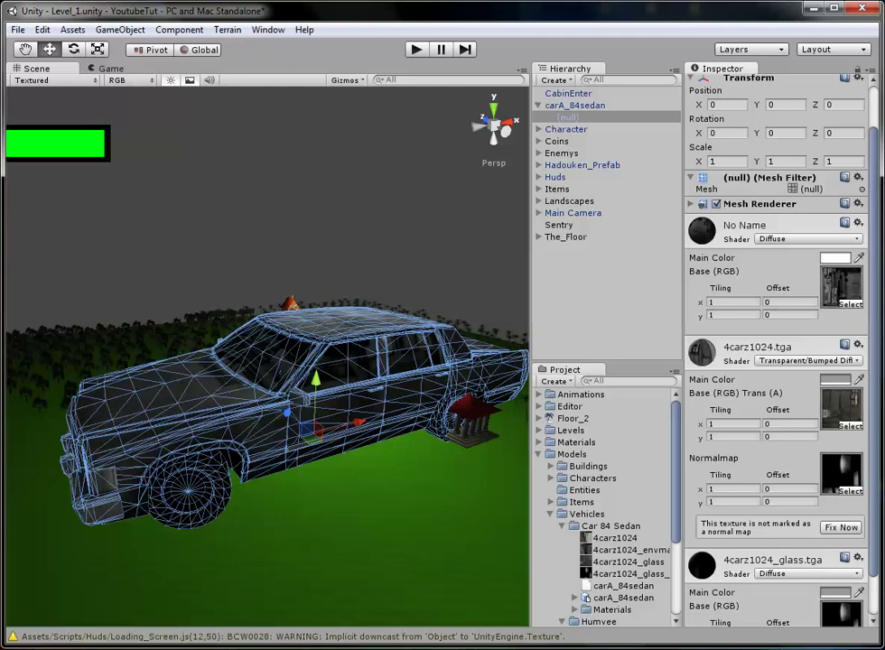
# - Set the carA_84sedan model's import scale factor to 0.05, apply it, and select the sedan in the level
pyautogui.click(271, 226)
pyautogui.scroll(5, 268, 356)
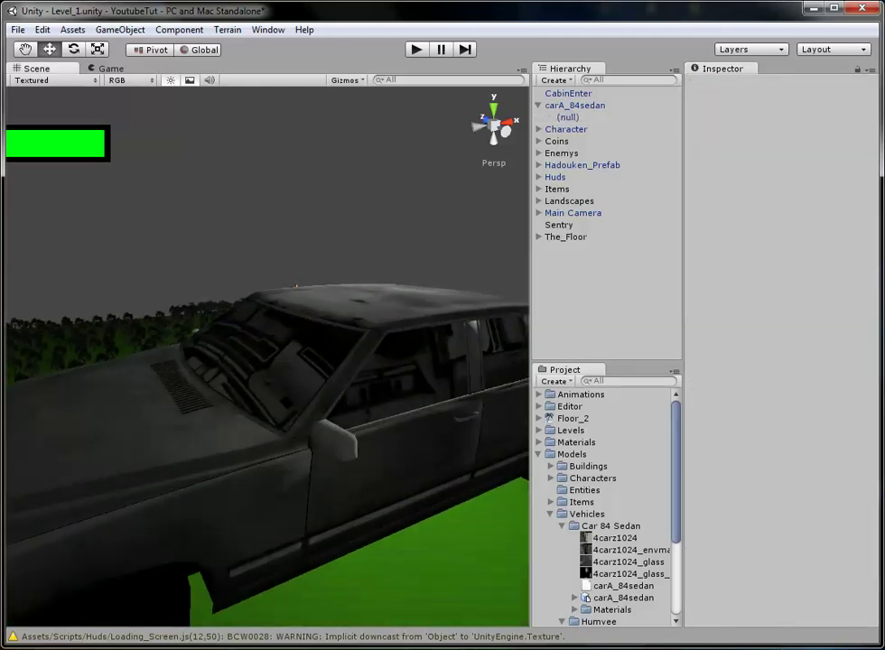
pyautogui.scroll(-3, 267, 356)
pyautogui.scroll(-3, 267, 356)
pyautogui.keyDown('alt'); pyautogui.moveTo(268, 356); pyautogui.dragTo(276, 334); pyautogui.keyUp('alt')
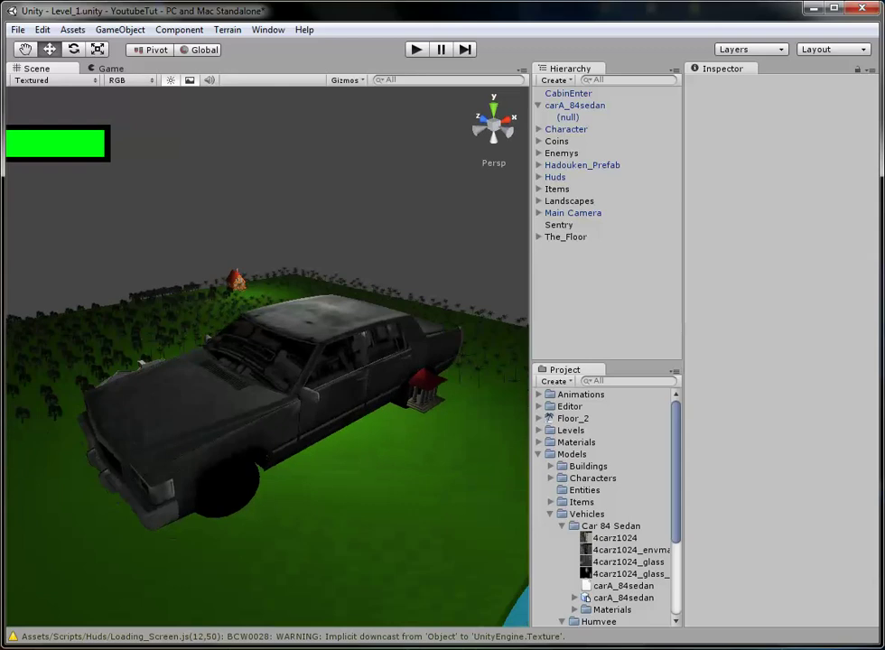
pyautogui.click(276, 344)
pyautogui.click(624, 598)
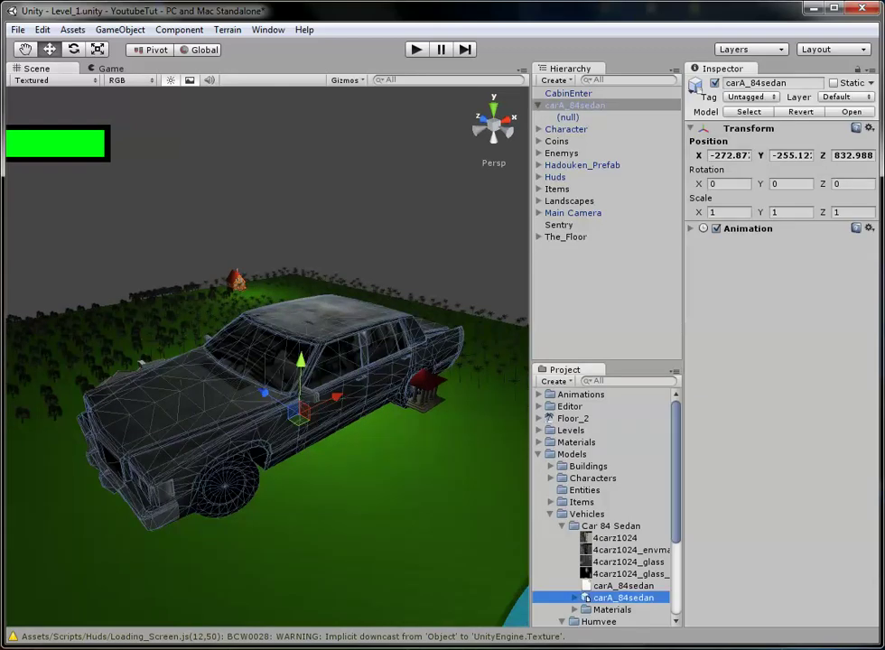
pyautogui.click(789, 133)
pyautogui.press('BackSpace')
pyautogui.write('0.05')
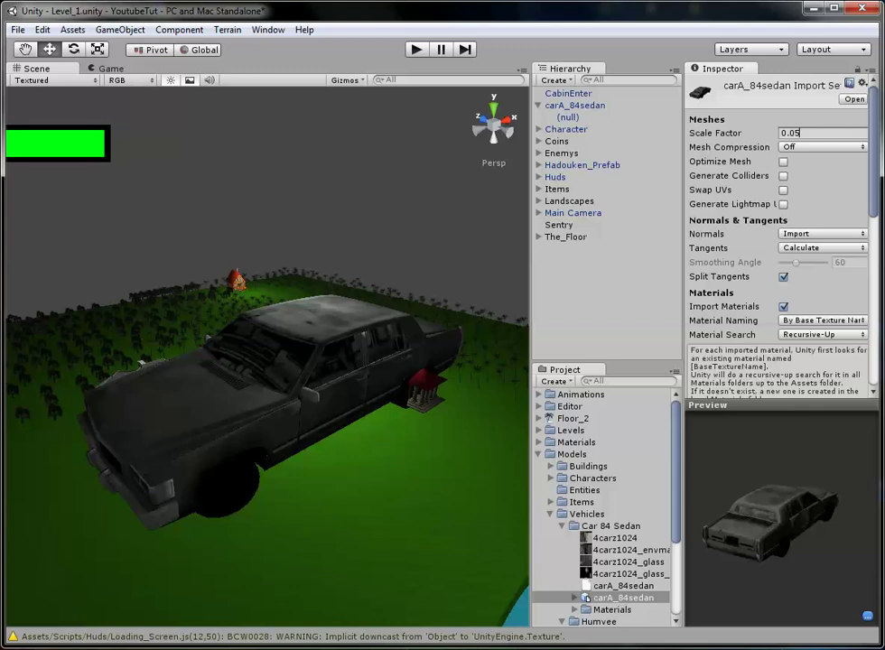
pyautogui.scroll(-10, 776, 235)
pyautogui.click(852, 264)
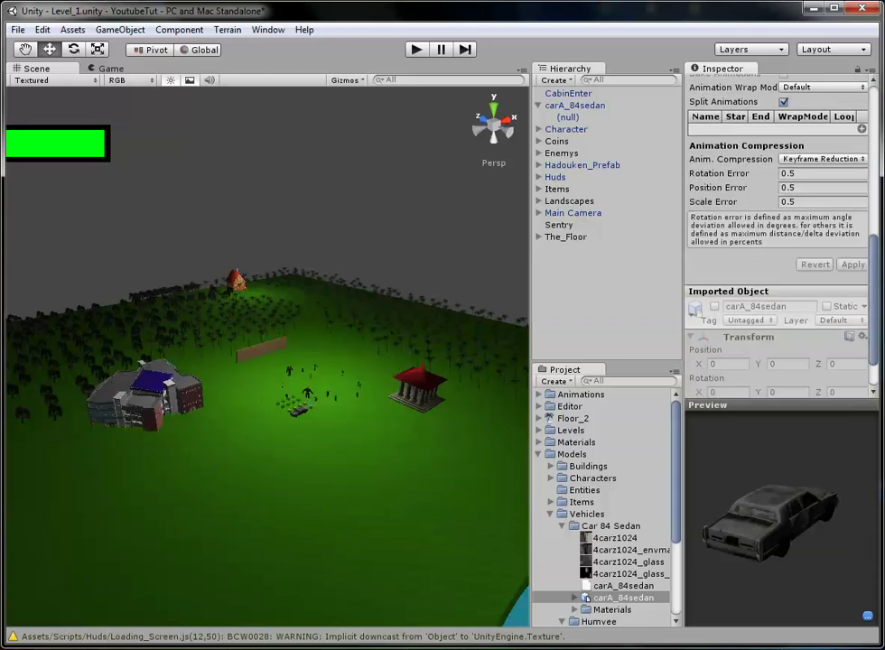
pyautogui.click(575, 106)
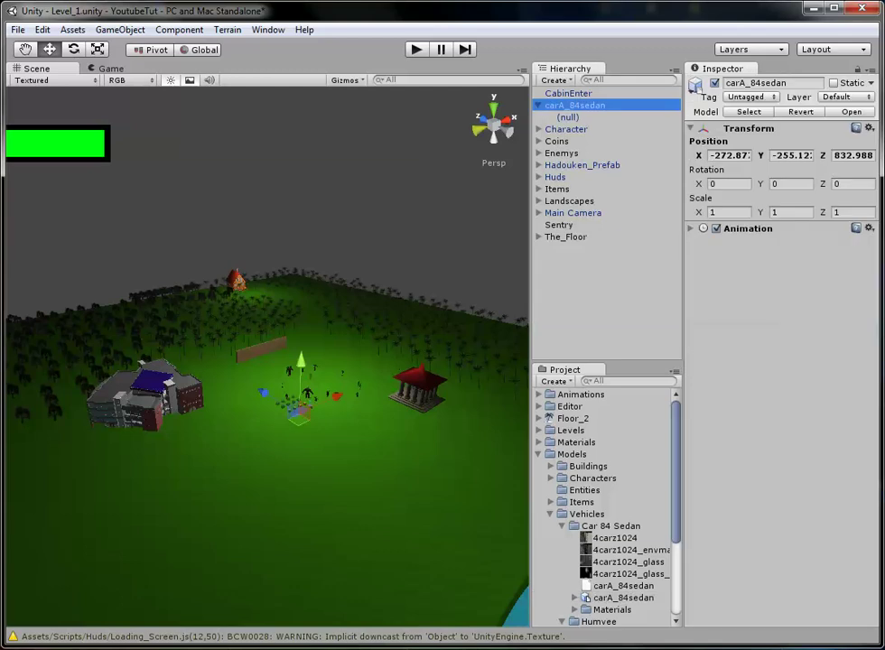
# - Move the sedan along X to about -244.7, in among the characters, and lower it to about Y -254.8
pyautogui.scroll(5, 267, 357)
pyautogui.scroll(1, 268, 357)
pyautogui.moveTo(328, 410); pyautogui.dragTo(328, 402)
pyautogui.click(509, 132)
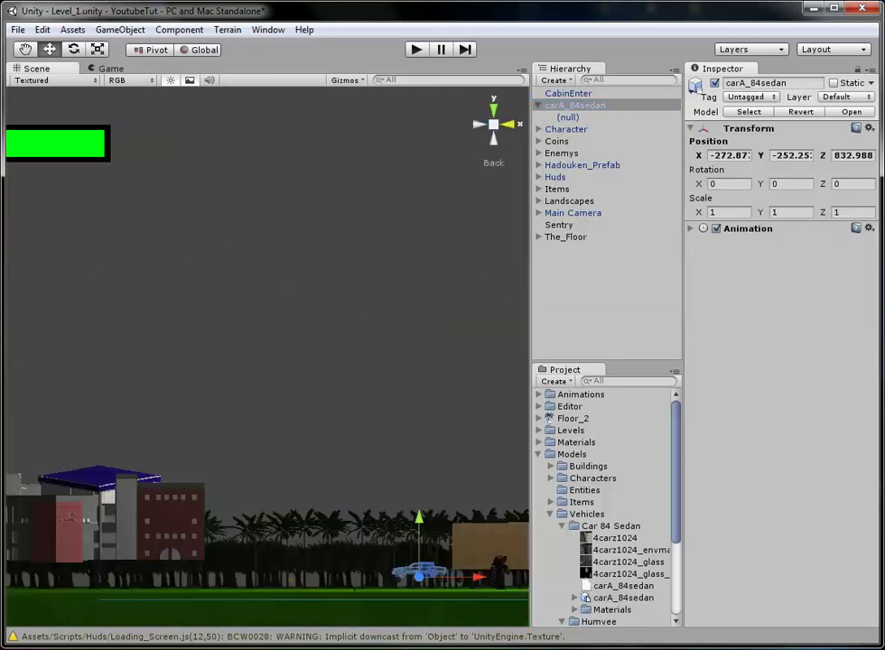
pyautogui.press('f')
pyautogui.moveTo(451, 343); pyautogui.dragTo(185, 347, button='middle')
pyautogui.scroll(-3, 268, 356)
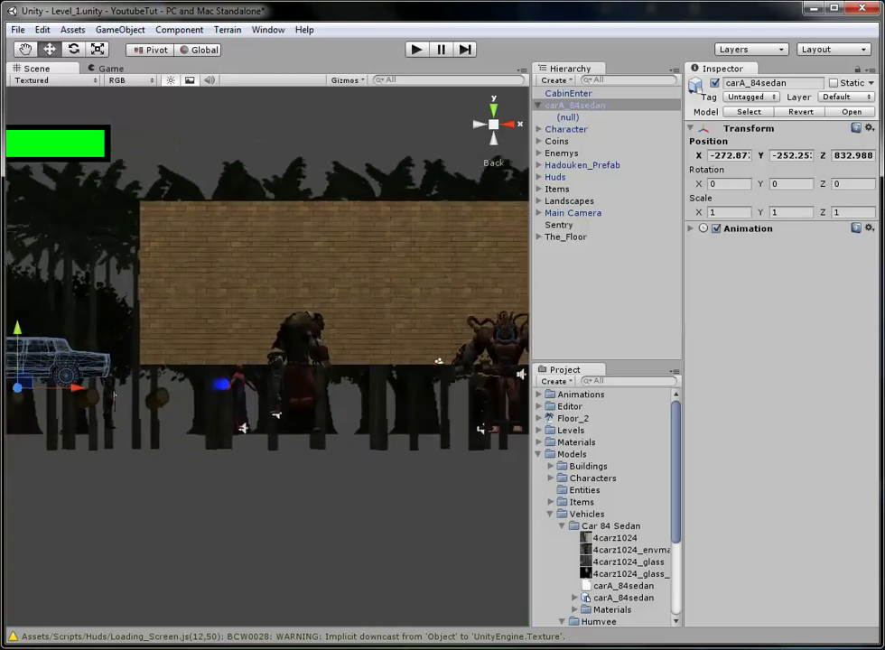
pyautogui.moveTo(88, 387); pyautogui.dragTo(528, 387)
pyautogui.moveTo(519, 386); pyautogui.dragTo(383, 389, button='middle')
pyautogui.scroll(5, 398, 371)
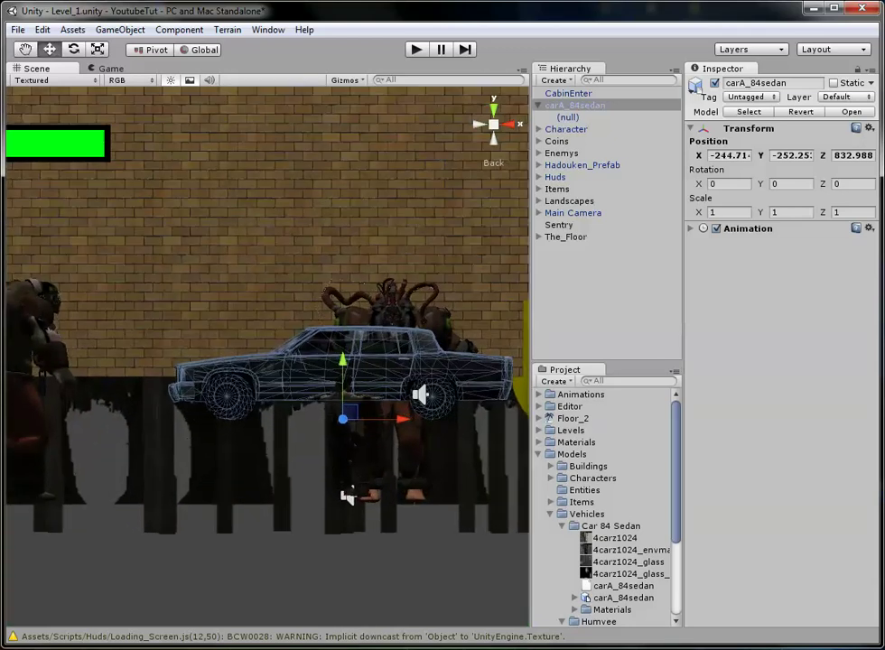
pyautogui.moveTo(167, 406); pyautogui.dragTo(167, 537)
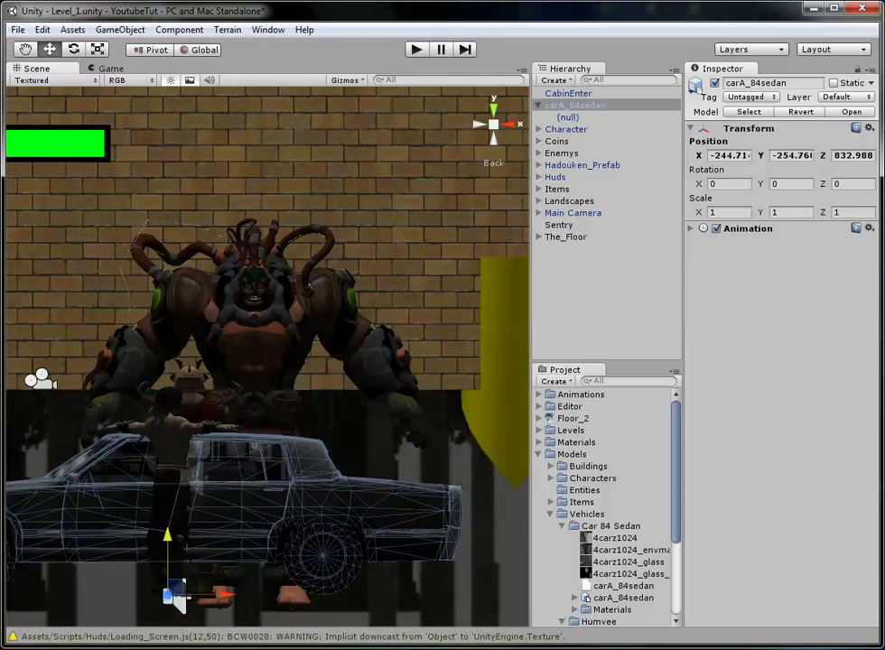
# - Move the sedan along Z to about 839.8, clear of the horned character standing beside it
pyautogui.click(508, 125)
pyautogui.moveTo(463, 326); pyautogui.dragTo(384, 309, button='middle')
pyautogui.moveTo(188, 522); pyautogui.dragTo(188, 529)
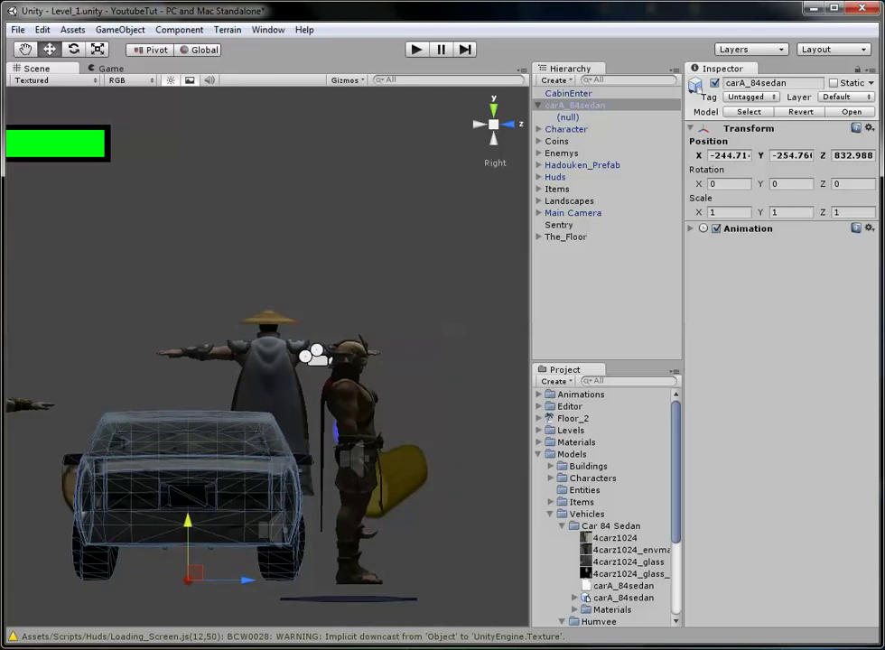
pyautogui.moveTo(246, 580); pyautogui.dragTo(620, 581)
pyautogui.moveTo(410, 319); pyautogui.dragTo(255, 320, button='middle')
pyautogui.scroll(-4, 255, 320)
pyautogui.keyDown('alt'); pyautogui.moveTo(254, 321); pyautogui.dragTo(108, 420); pyautogui.keyUp('alt')
pyautogui.keyDown('alt'); pyautogui.moveTo(361, 361); pyautogui.dragTo(68, 221); pyautogui.keyUp('alt')
pyautogui.keyDown('alt'); pyautogui.moveTo(122, 381); pyautogui.dragTo(326, 448); pyautogui.keyUp('alt')
pyautogui.keyDown('alt'); pyautogui.moveTo(226, 383); pyautogui.dragTo(16, 465); pyautogui.keyUp('alt')
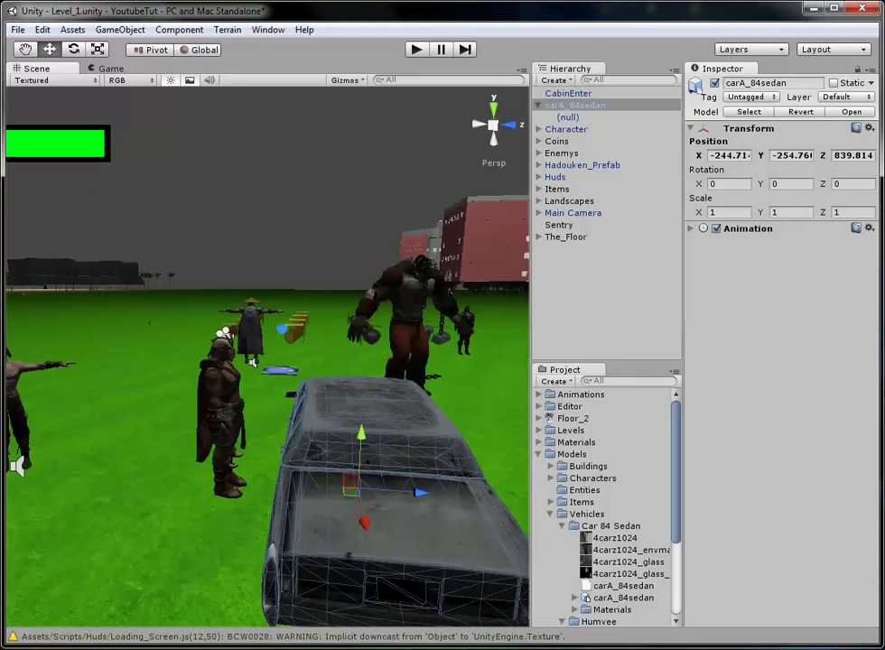
# - Place the Humvee model from the Vehicles assets into the level near the sedan and frame it in the scene
pyautogui.click(562, 621)
pyautogui.click(561, 526)
pyautogui.scroll(-5, 267, 353)
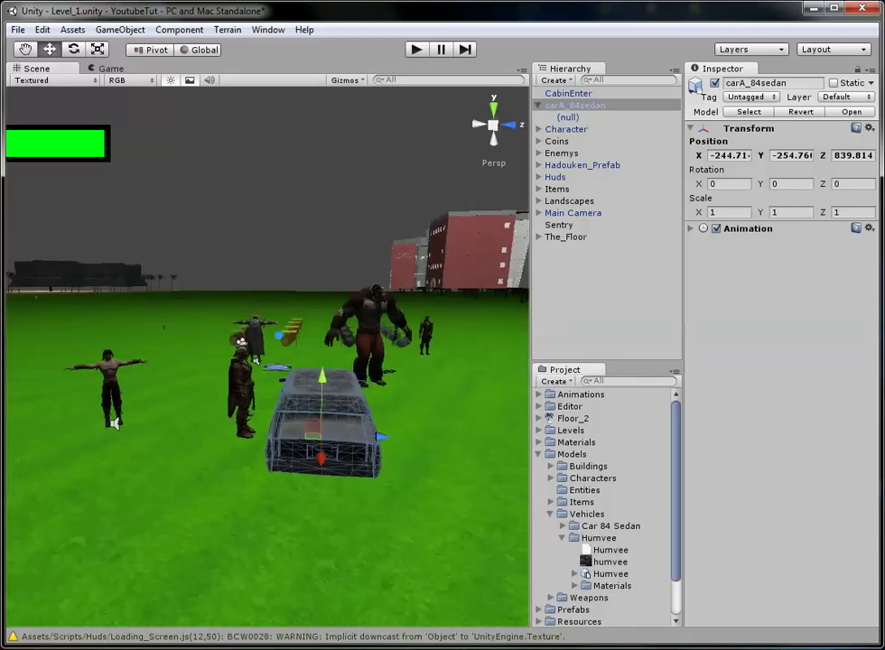
pyautogui.click(574, 587)
pyautogui.click(574, 586)
pyautogui.click(611, 574)
pyautogui.moveTo(611, 575); pyautogui.dragTo(110, 418)
pyautogui.scroll(-6, 111, 418)
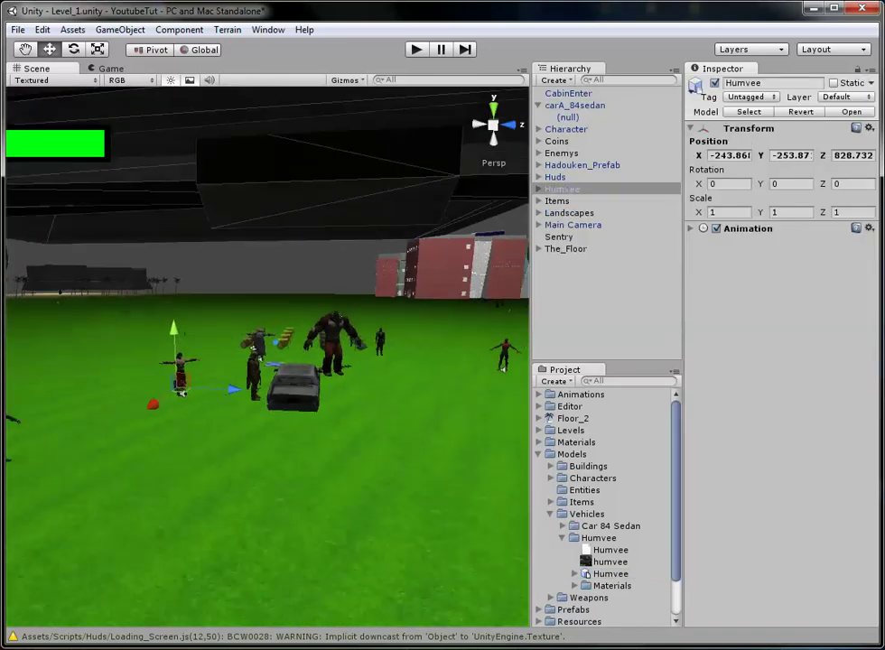
pyautogui.press('f')
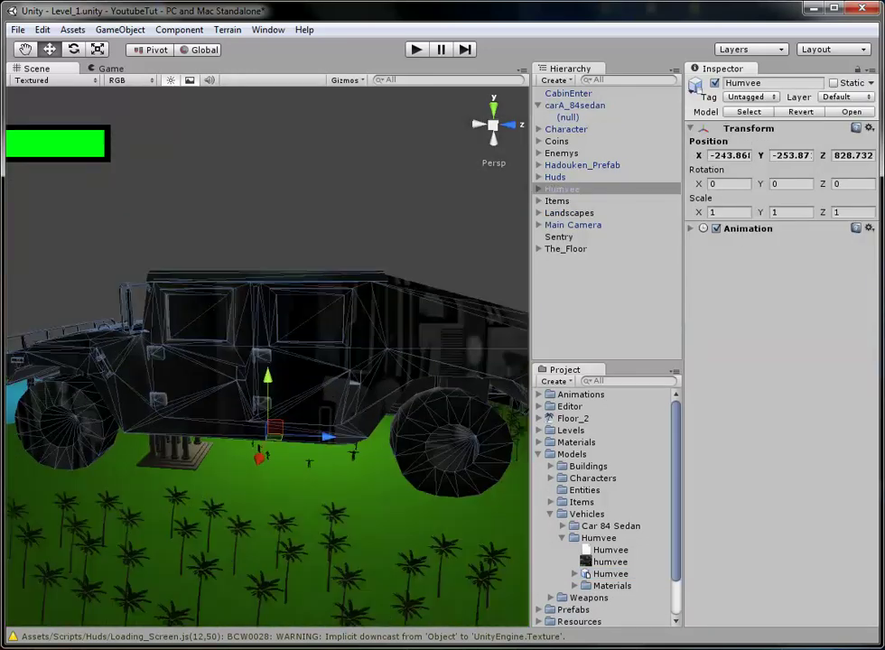
pyautogui.keyDown('alt'); pyautogui.moveTo(118, 417); pyautogui.dragTo(356, 424); pyautogui.keyUp('alt')
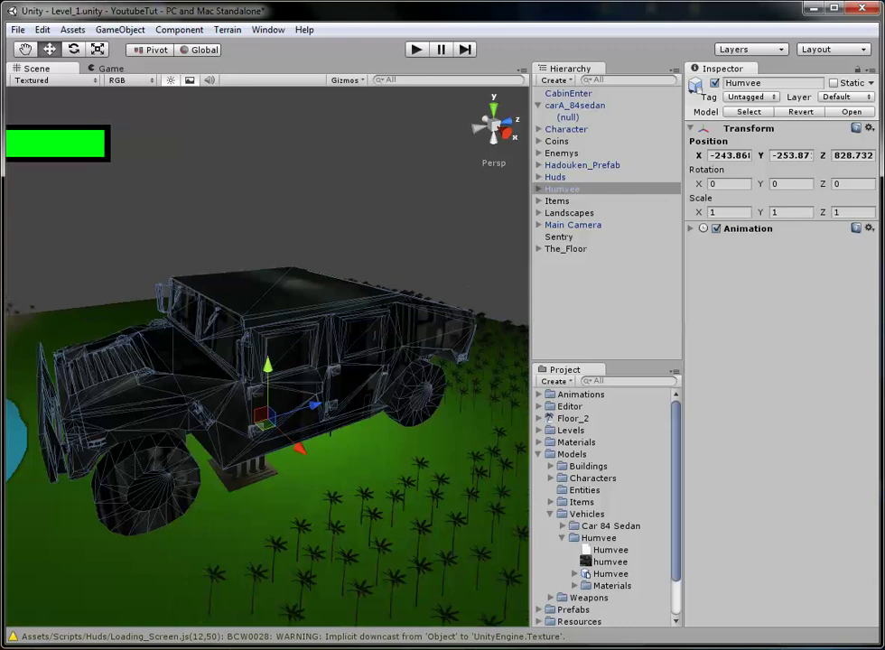
# - Apply the humvee texture to the Humvee mesh in the level
pyautogui.click(562, 189)
pyautogui.click(540, 189)
pyautogui.click(567, 200)
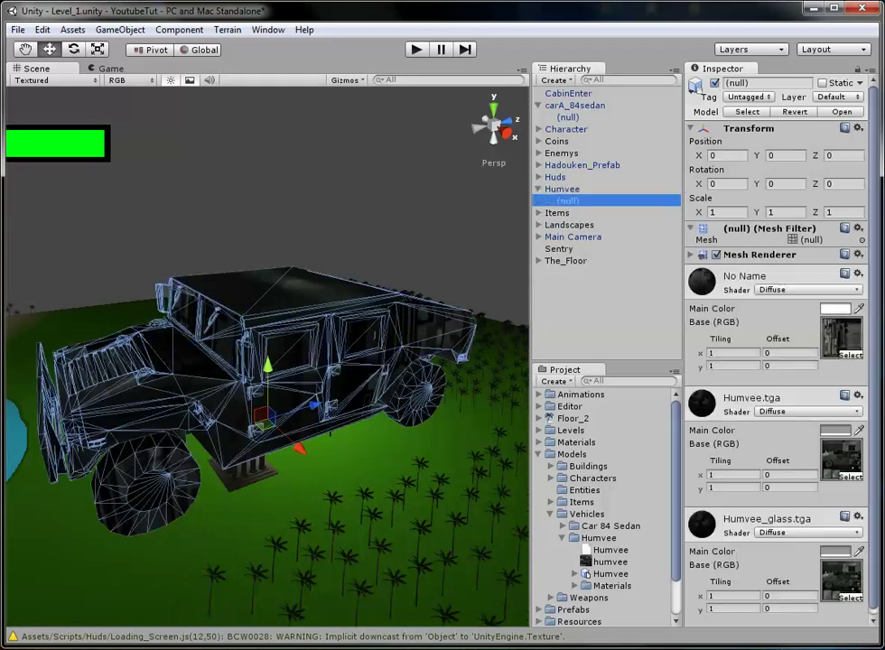
pyautogui.scroll(-1, 777, 353)
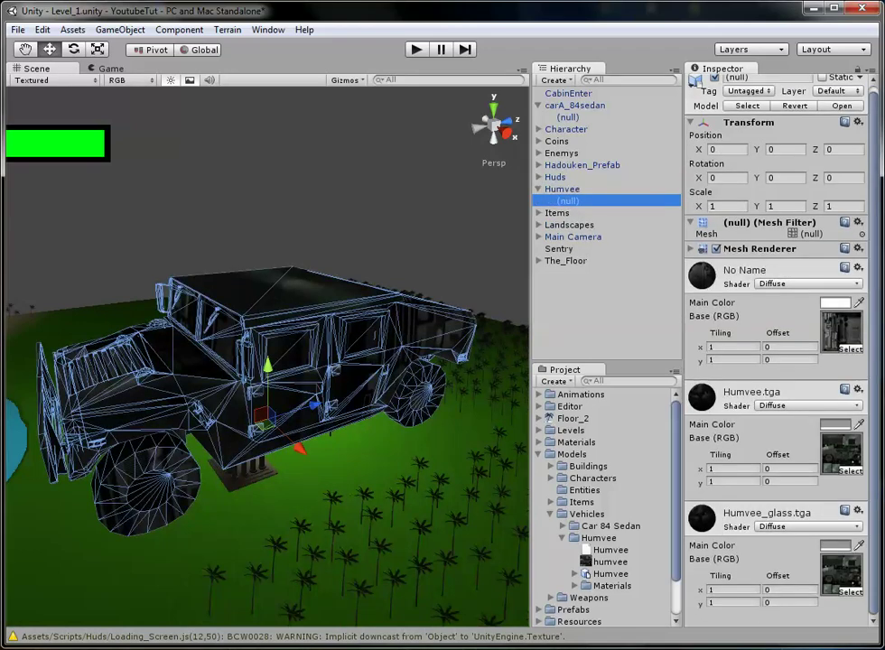
pyautogui.moveTo(611, 562); pyautogui.dragTo(298, 307)
pyautogui.click(298, 208)
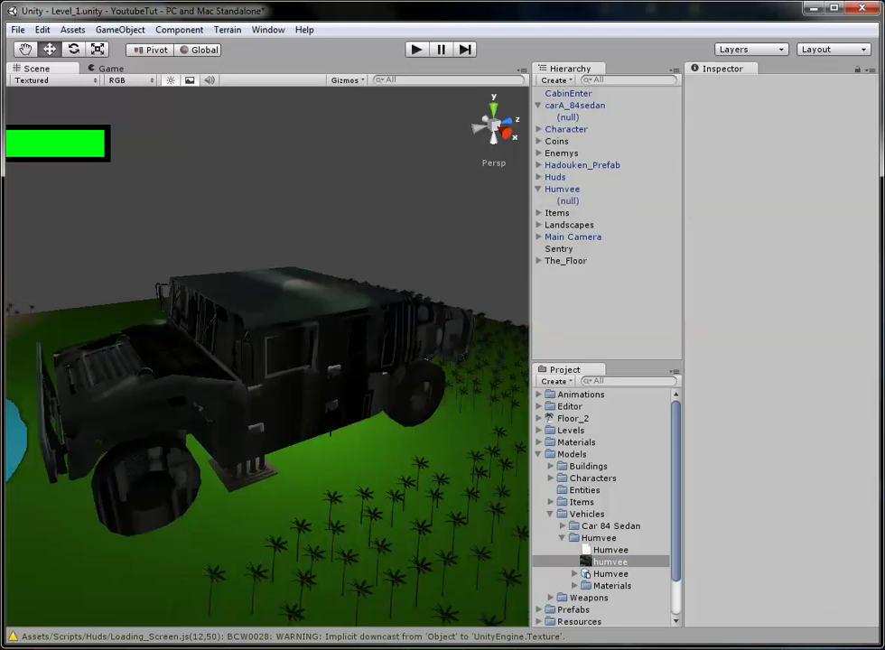
# - Assign the humvee texture as the base map of the Humvee mesh's No Name material
pyautogui.click(289, 321)
pyautogui.click(289, 321)
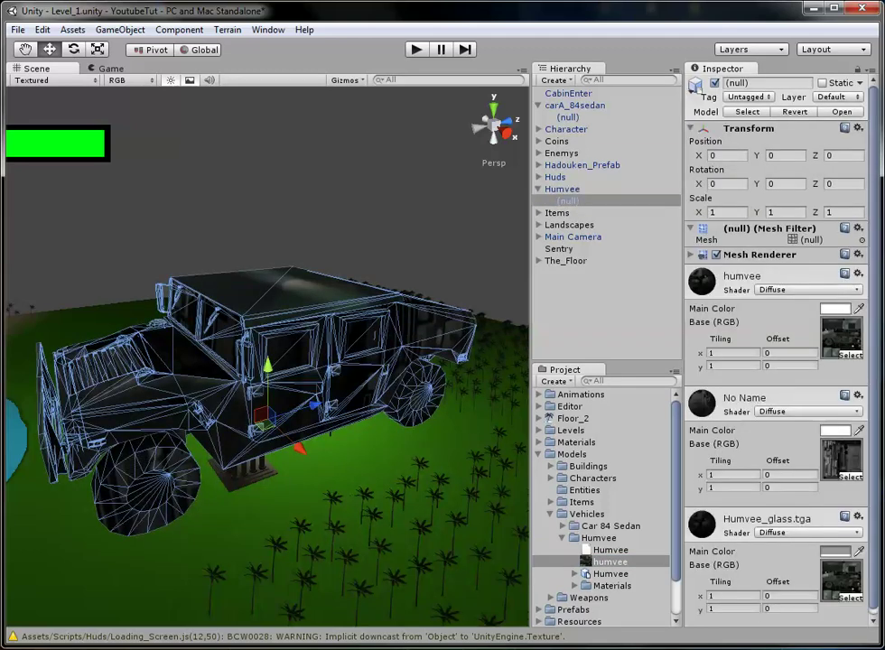
pyautogui.scroll(-1, 777, 362)
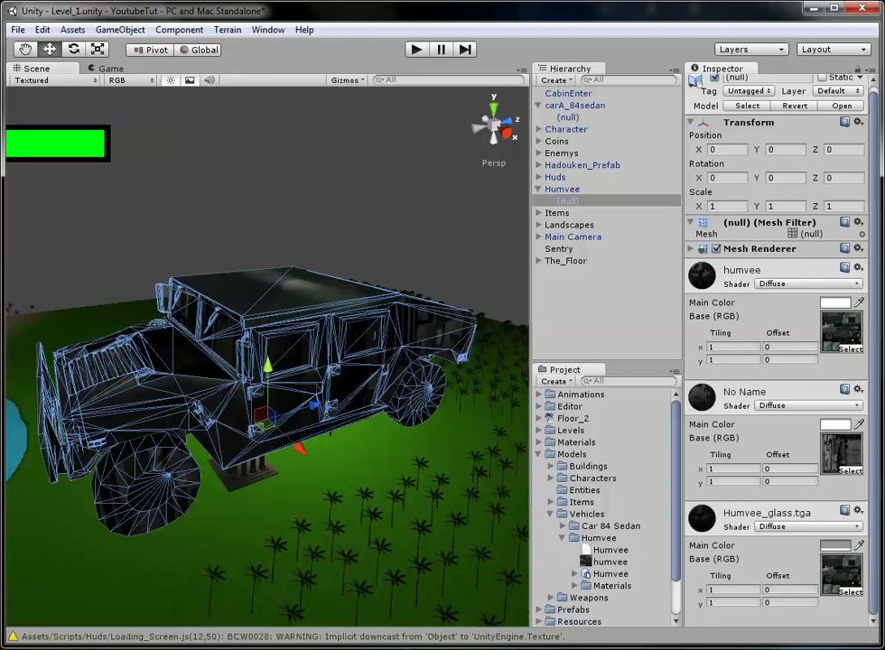
pyautogui.moveTo(609, 562); pyautogui.dragTo(840, 451)
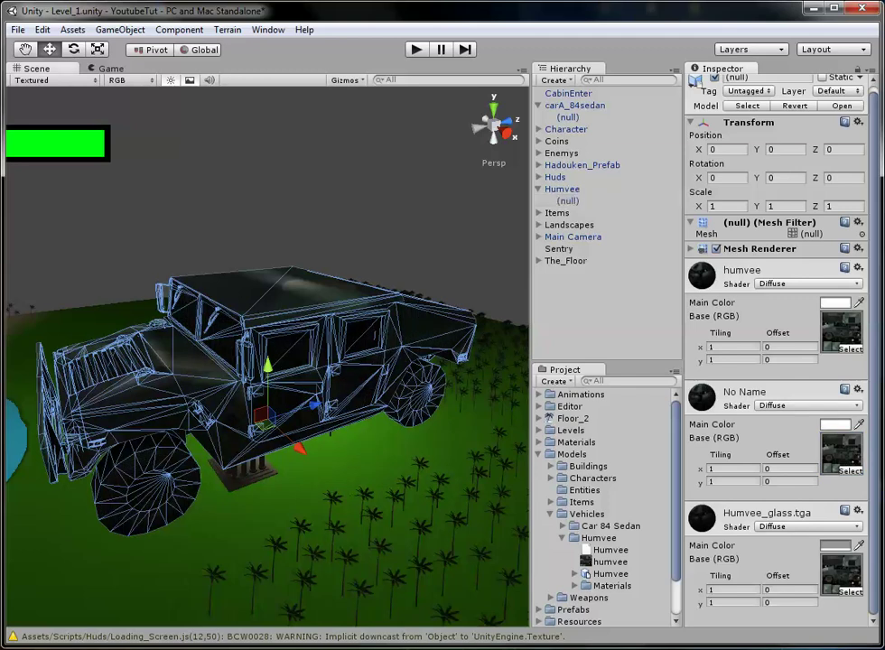
pyautogui.click(361, 199)
pyautogui.scroll(3, 267, 357)
pyautogui.click(280, 379)
pyautogui.scroll(-6, 280, 379)
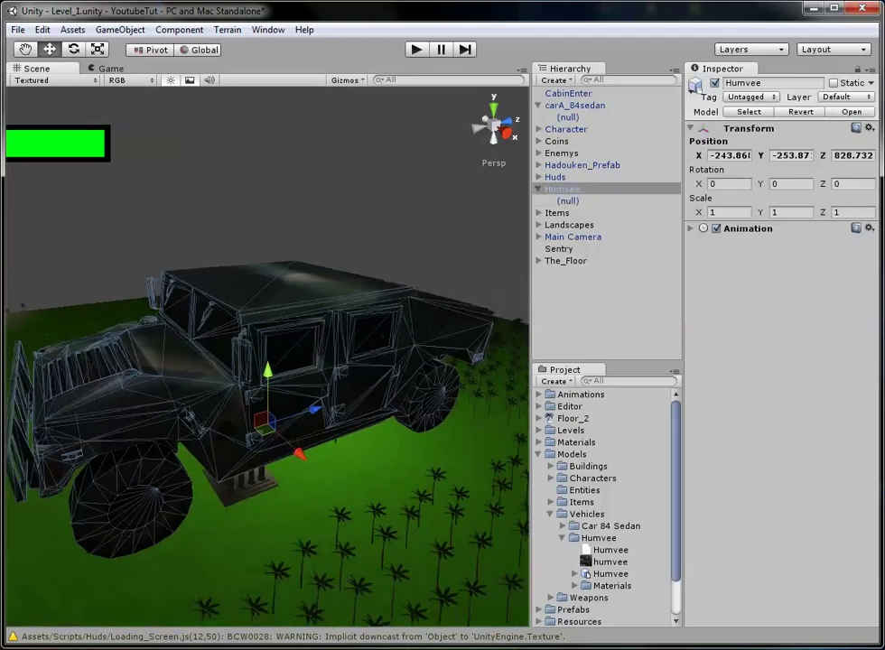
# - Set the Humvee model's import scale factor to 0.05, apply it, and select the Humvee in the level
pyautogui.click(611, 575)
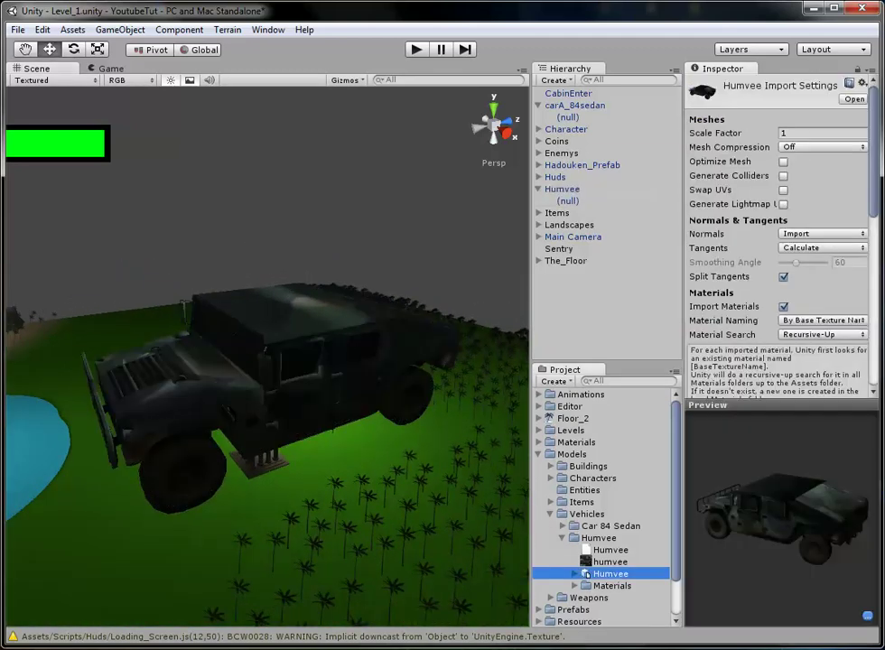
pyautogui.click(804, 133)
pyautogui.write('0.01')
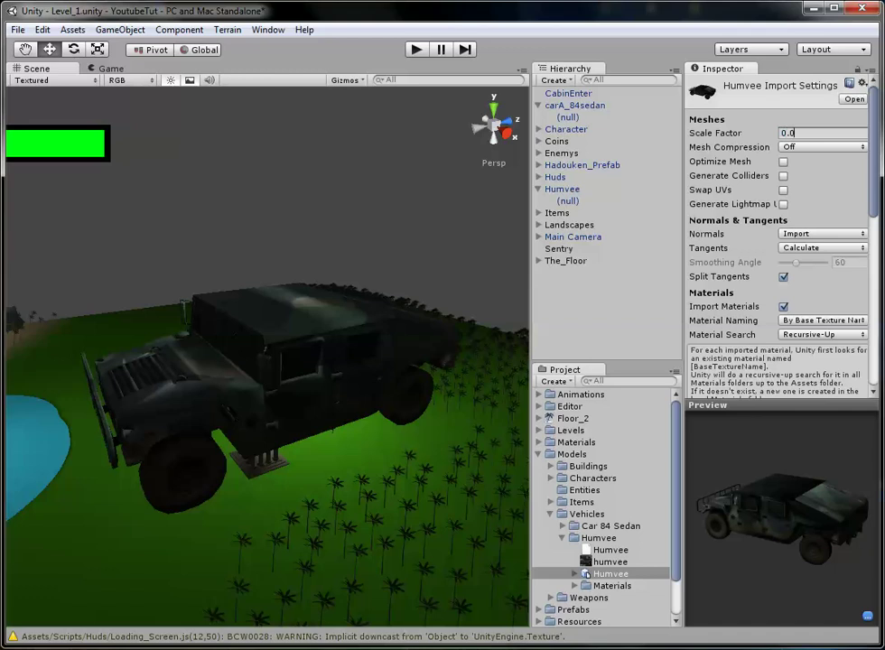
pyautogui.scroll(-6, 779, 240)
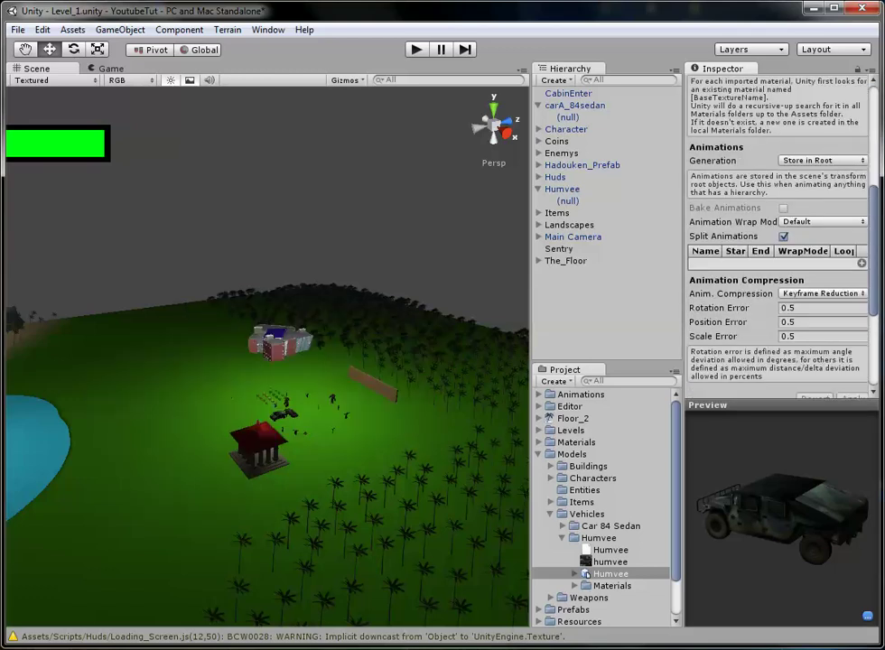
pyautogui.scroll(8, 65, 527)
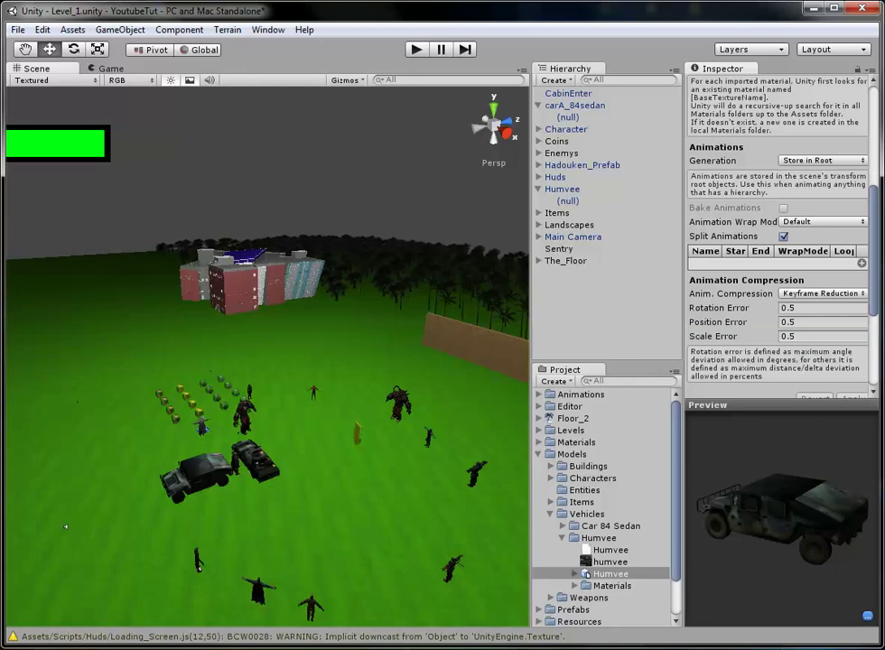
pyautogui.click(200, 476)
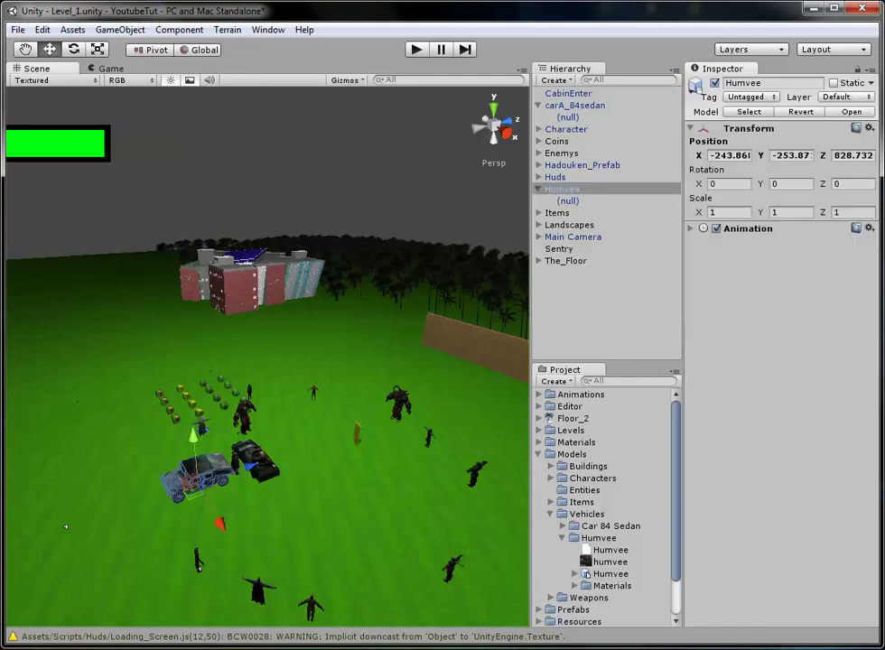
pyautogui.press('f')
pyautogui.keyDown('alt'); pyautogui.moveTo(296, 291); pyautogui.dragTo(325, 301); pyautogui.keyUp('alt')
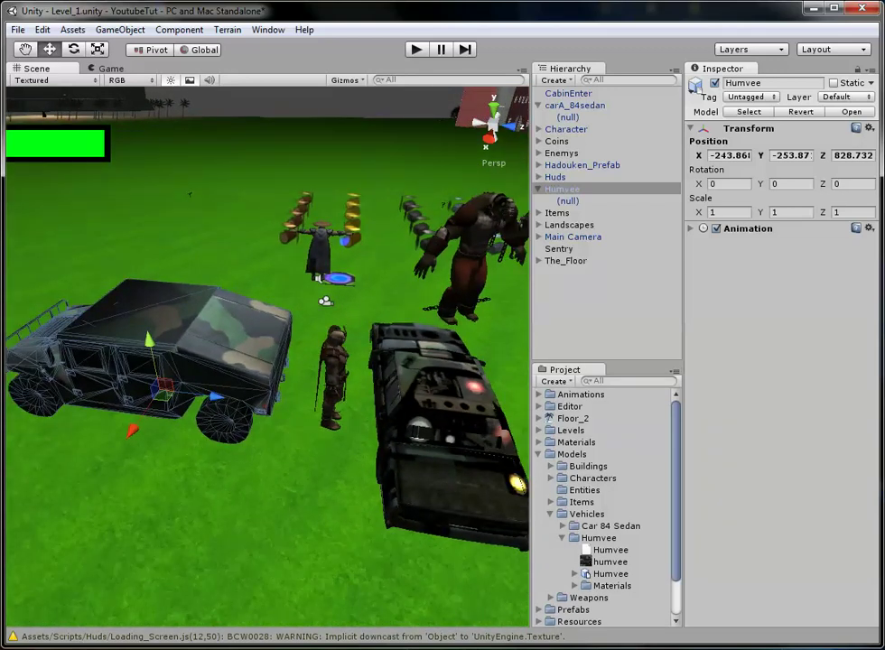
# - Examine the humvee, Humvee.tga and Humvee_glass.tga materials, the Humvee's import settings and the materials on the sedan's mesh
pyautogui.click(562, 538)
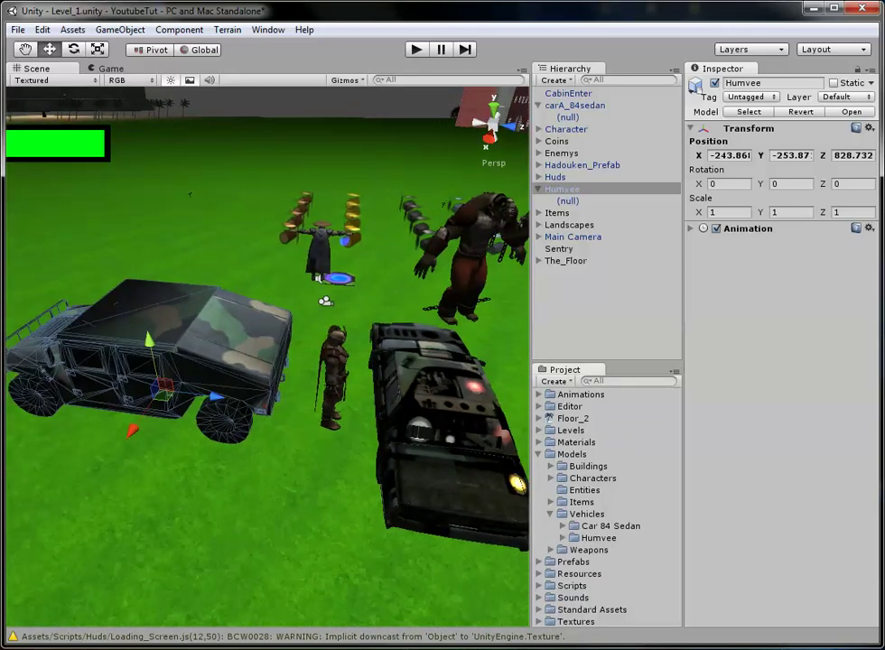
pyautogui.click(562, 538)
pyautogui.click(575, 586)
pyautogui.scroll(-2, 578, 582)
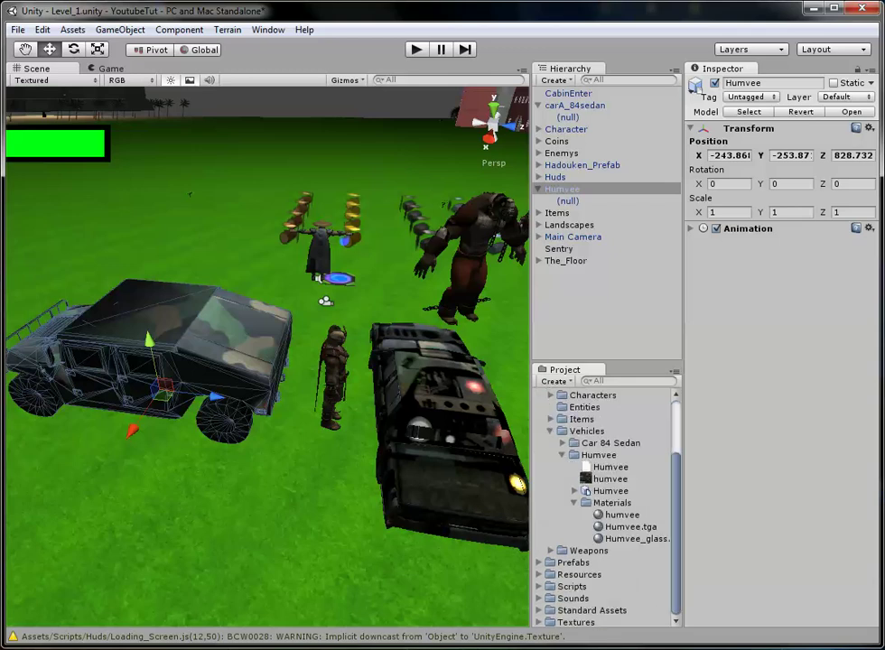
pyautogui.click(613, 503)
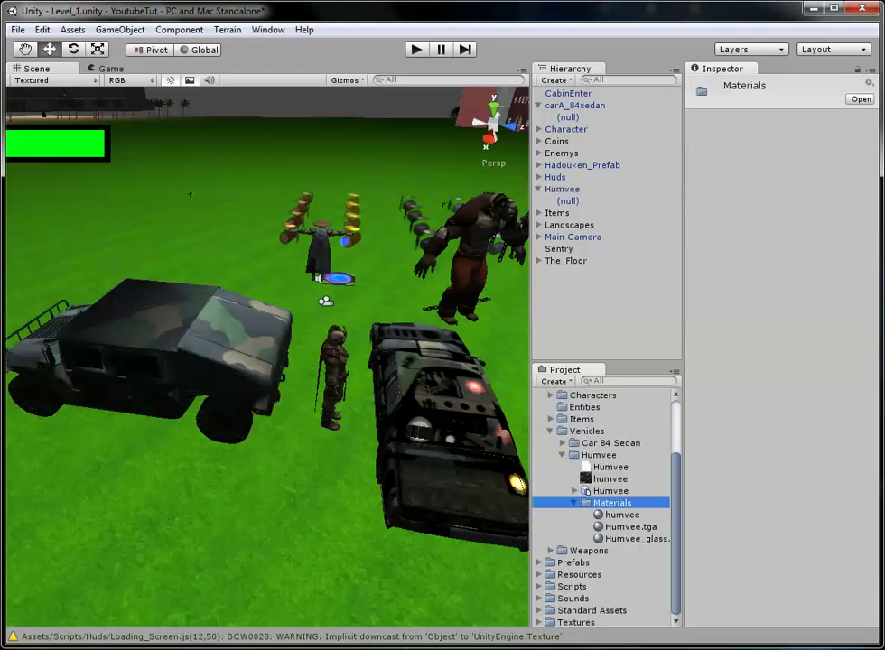
pyautogui.click(627, 527)
pyautogui.click(622, 515)
pyautogui.click(630, 527)
pyautogui.click(635, 539)
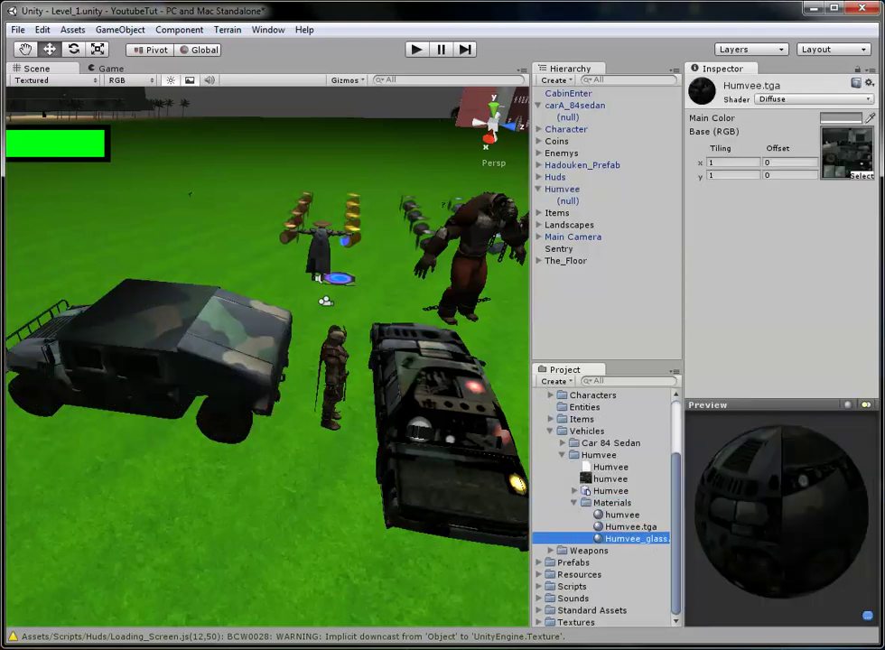
pyautogui.click(611, 491)
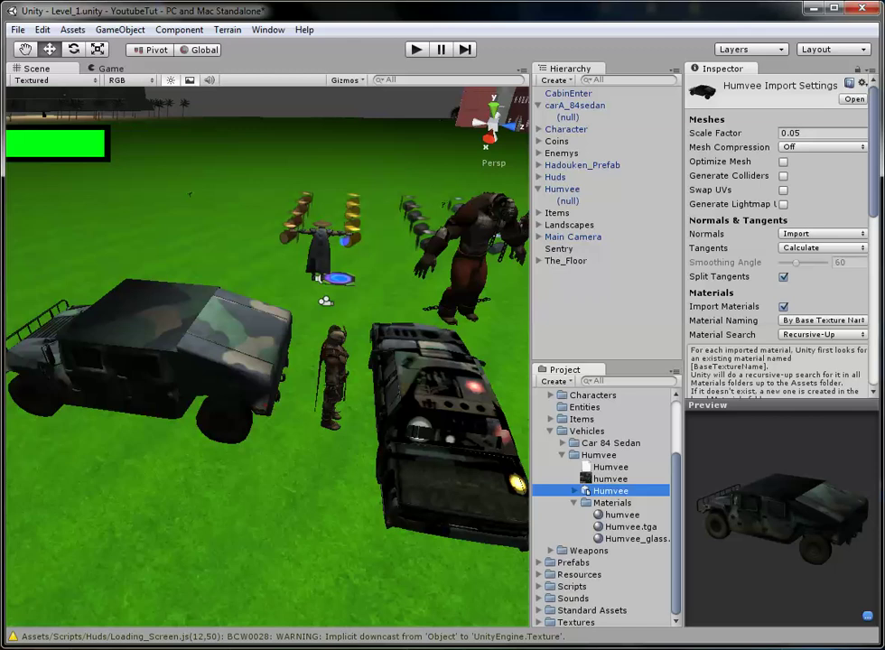
pyautogui.click(568, 117)
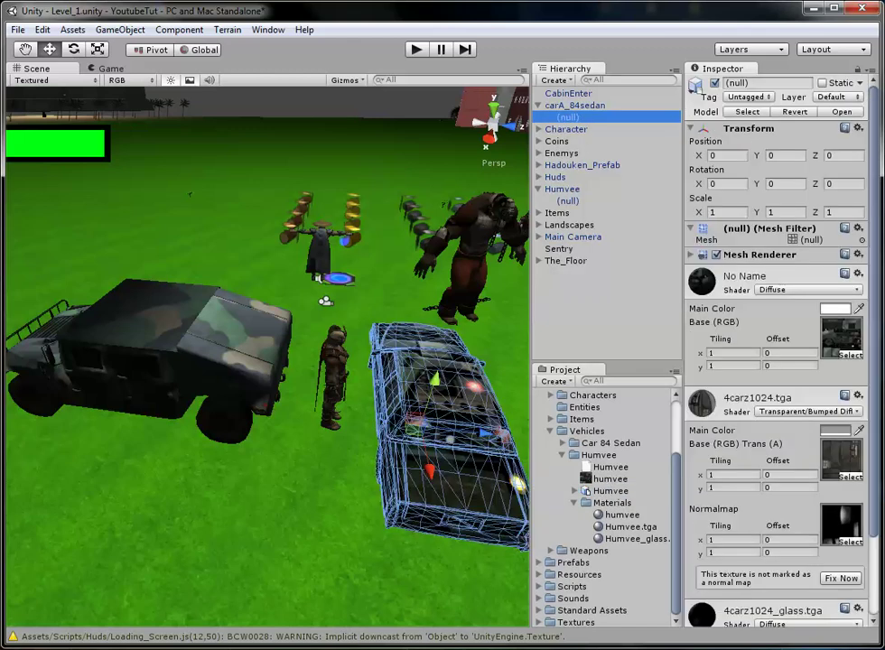
pyautogui.click(208, 348)
# - Try to apply the humvee material to the Humvee mesh in the level
pyautogui.click(569, 202)
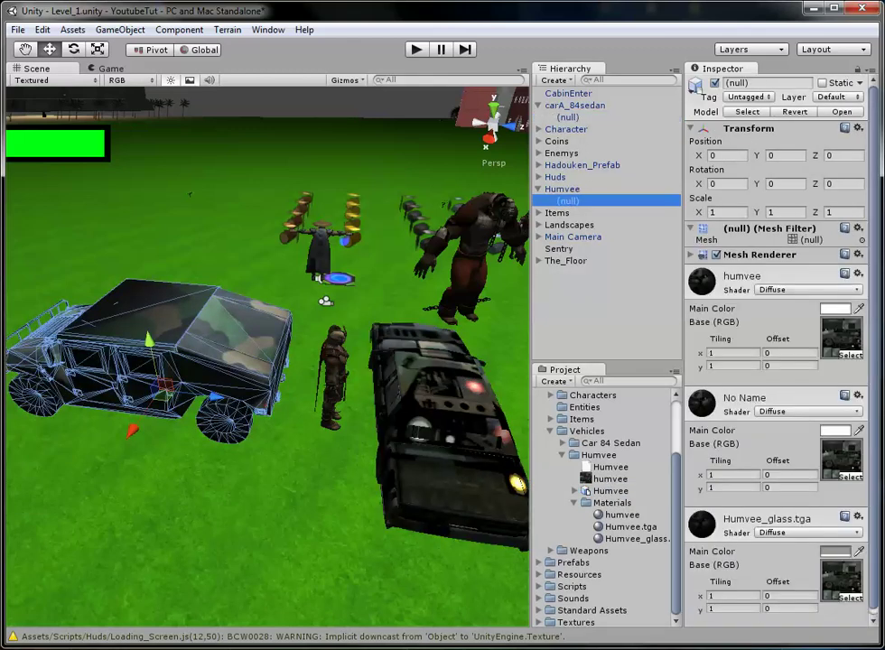
pyautogui.moveTo(623, 514); pyautogui.dragTo(217, 352)
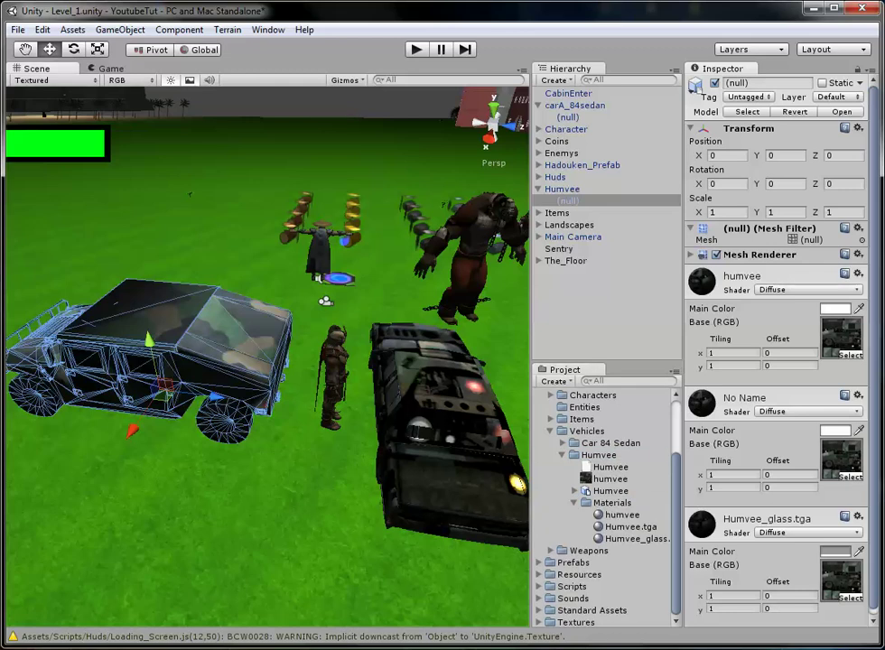
pyautogui.click(859, 394)
pyautogui.click(872, 411)
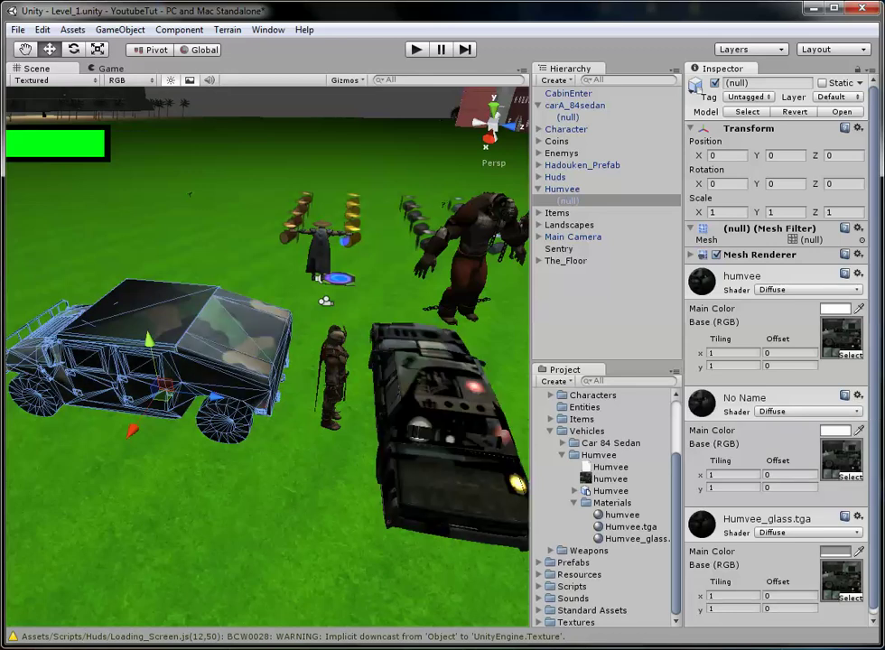
pyautogui.click(607, 311)
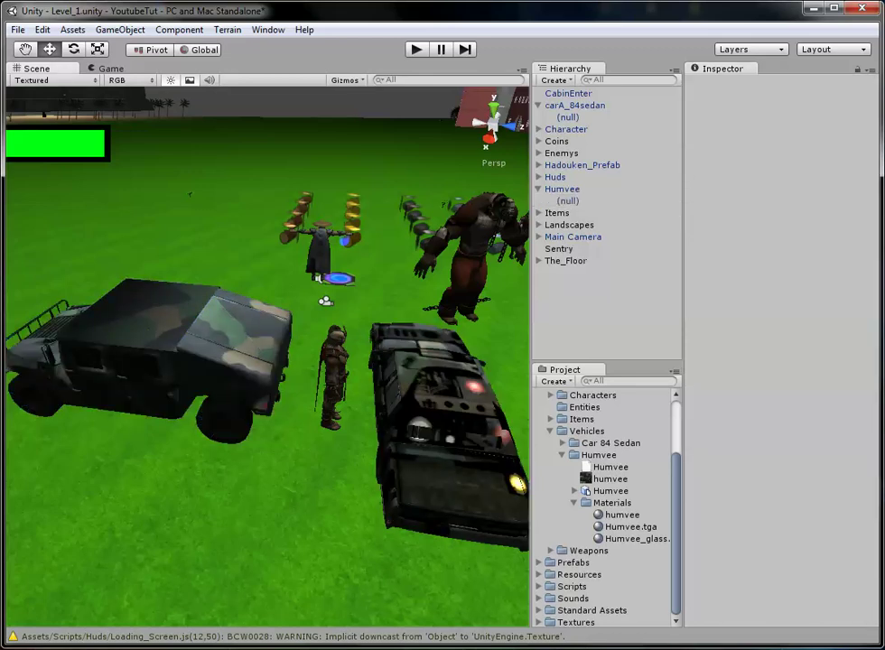
# - Move the Humvee away from the characters to about X -259 and Z 816.6
pyautogui.scroll(-9, 268, 357)
pyautogui.scroll(-3, 268, 357)
pyautogui.click(215, 357)
pyautogui.moveTo(215, 357); pyautogui.dragTo(265, 396, button='middle')
pyautogui.moveTo(263, 420); pyautogui.dragTo(189, 320)
# - Move the sedan next to the Humvee, to about X -245.3 and Z 816.1, and select the Humvee
pyautogui.click(575, 106)
pyautogui.moveTo(384, 429); pyautogui.dragTo(130, 393)
pyautogui.moveTo(129, 394); pyautogui.dragTo(154, 402, button='middle')
pyautogui.moveTo(64, 378); pyautogui.dragTo(163, 407, button='middle')
pyautogui.moveTo(163, 408)
pyautogui.keyDown('alt'); pyautogui.mouseDown()
pyautogui.moveTo(161, 442)
pyautogui.moveTo(159, 417)
pyautogui.mouseUp(); pyautogui.keyUp('alt')
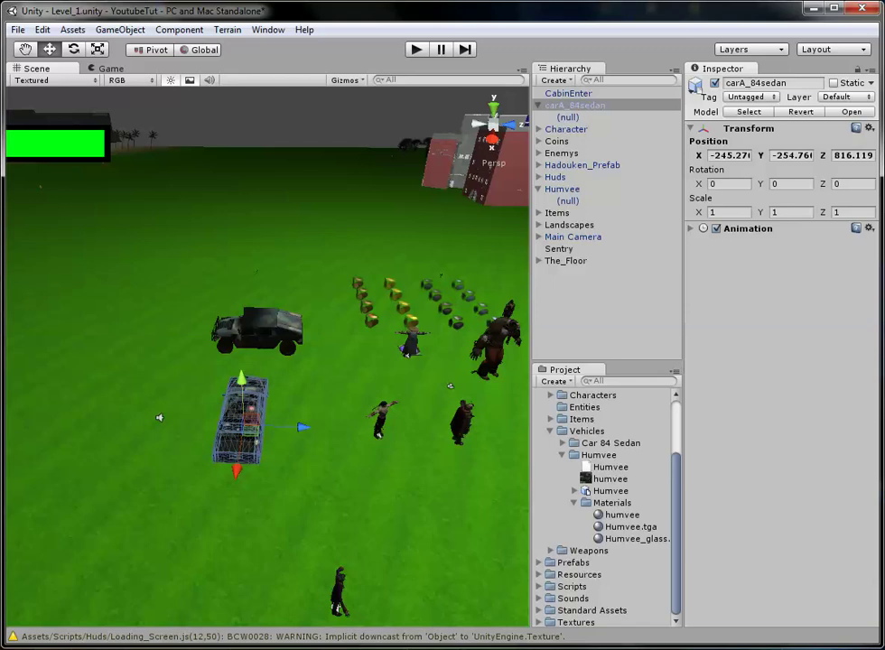
pyautogui.click(563, 189)
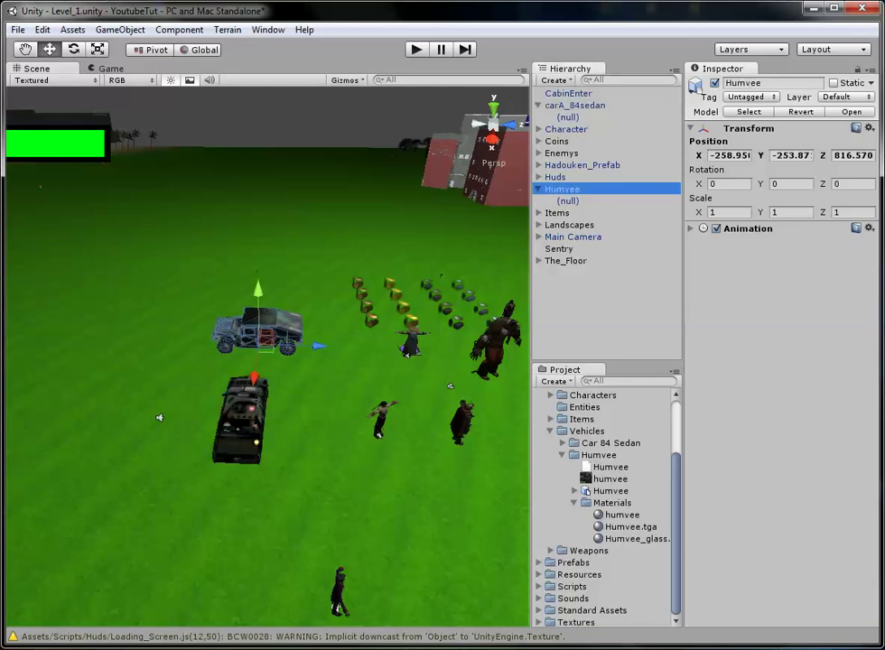
# - Collapse the Vehicles and Models folders in the project assets
pyautogui.scroll(3, 115, 442)
pyautogui.click(550, 431)
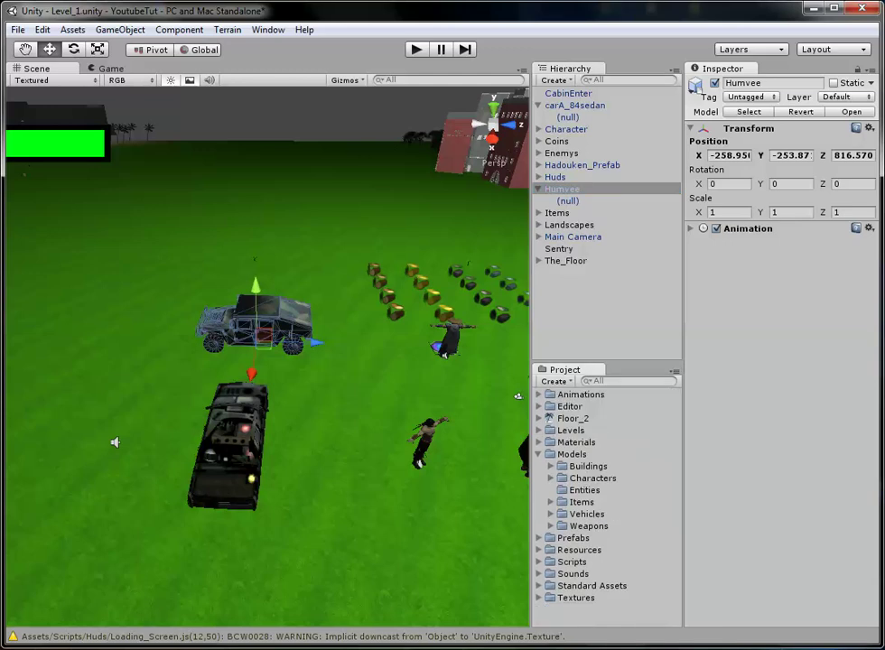
pyautogui.click(539, 454)
pyautogui.scroll(1, 265, 352)
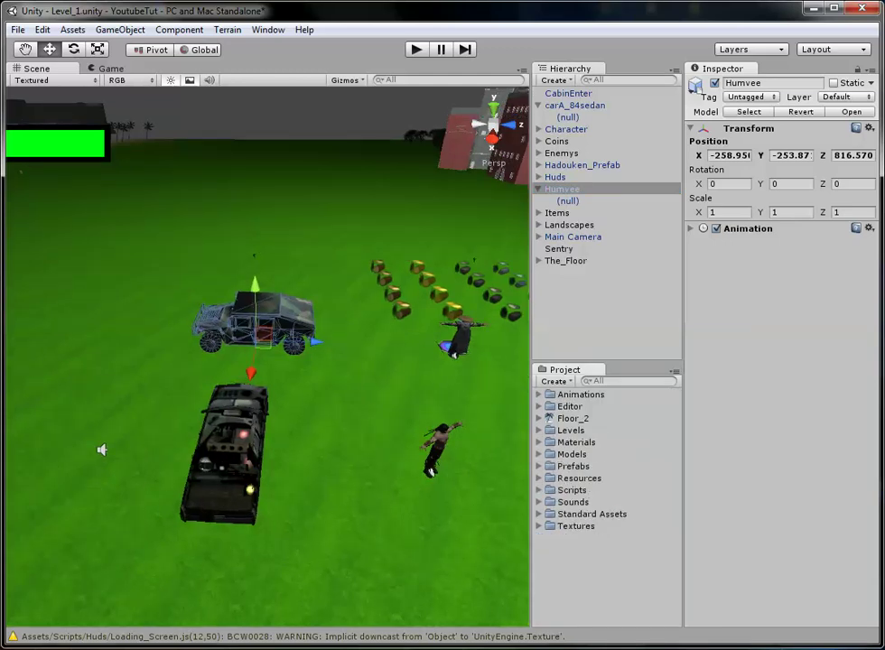
# - Collapse the Humvee and carA_84sedan hierarchies, select both vehicles together and add a Rigidbody to them
pyautogui.click(539, 189)
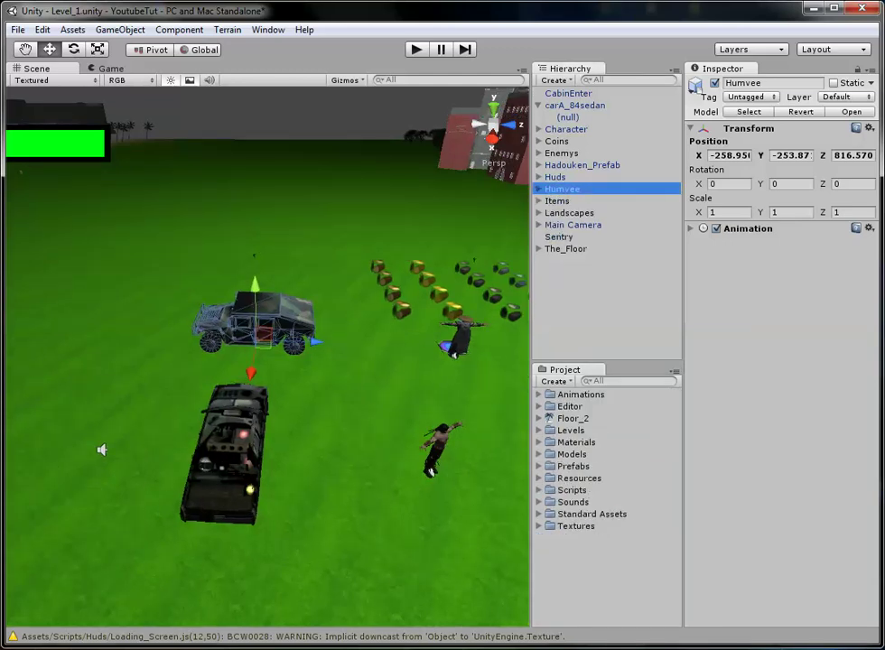
pyautogui.keyDown('ctrl'); pyautogui.click(575, 106); pyautogui.keyUp('ctrl')
pyautogui.click(539, 106)
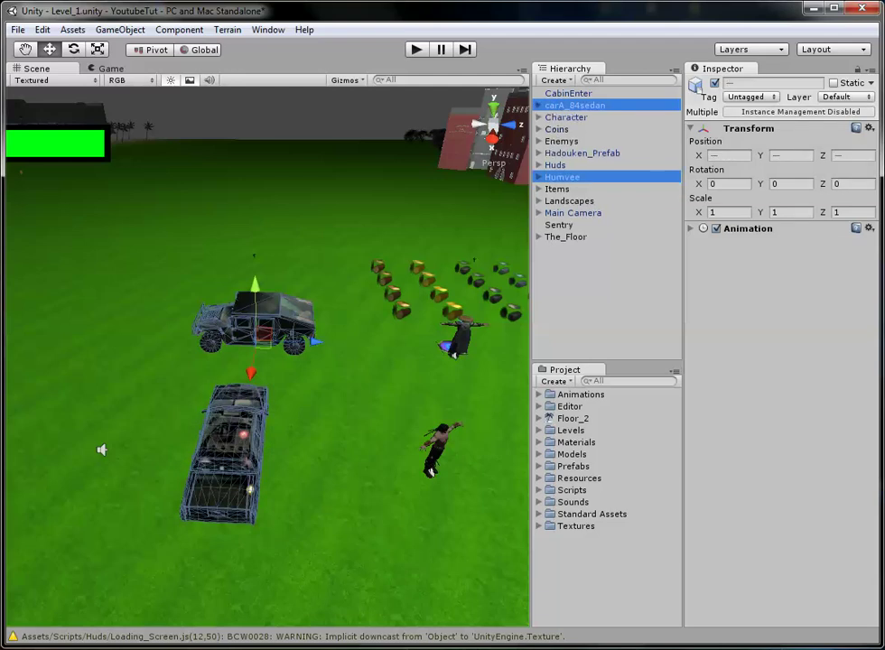
pyautogui.click(179, 29)
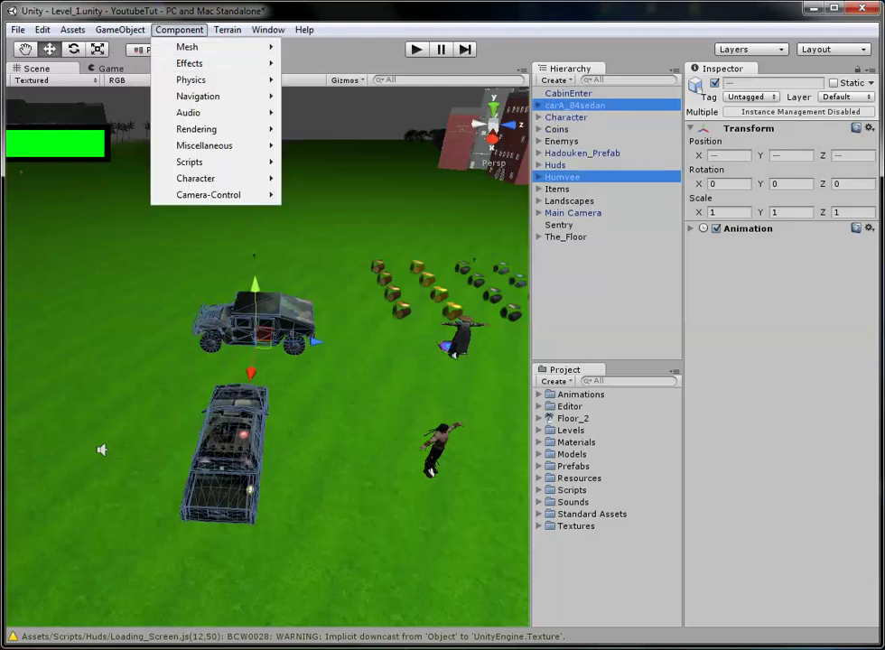
pyautogui.moveTo(217, 80)
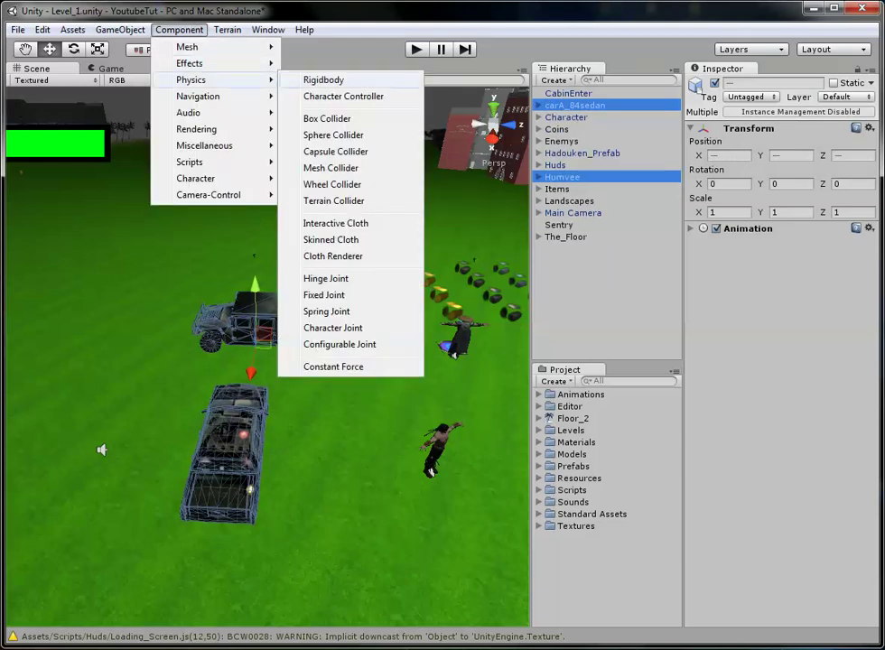
pyautogui.click(320, 80)
pyautogui.click(691, 243)
pyautogui.click(691, 243)
# - Add a Character Controller to both selected vehicles
pyautogui.click(179, 29)
pyautogui.moveTo(192, 79)
pyautogui.click(344, 96)
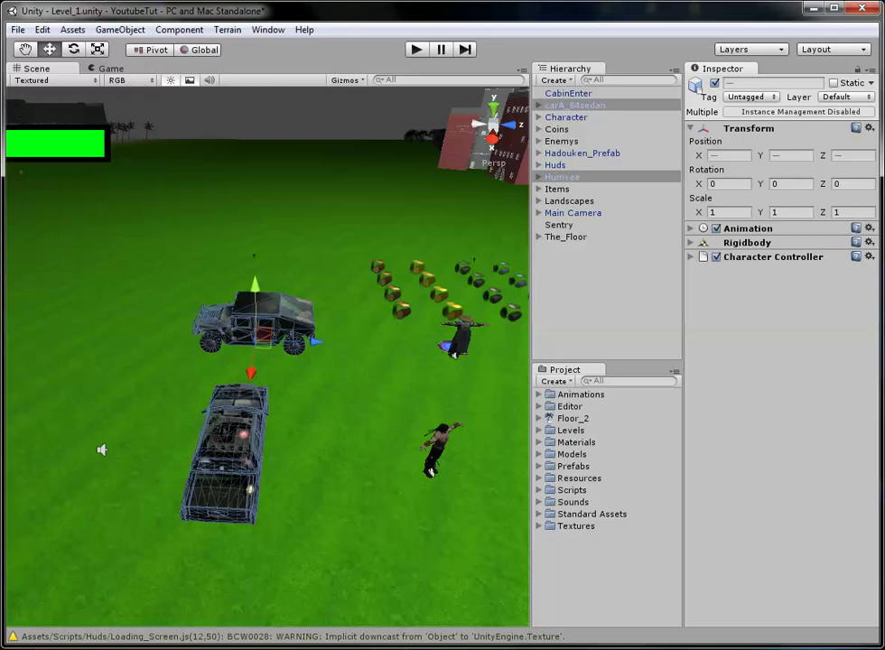
# - Fit the Humvee's Character Controller to its body with centre Y 2.39, radius 2.52 and height 0.09
pyautogui.scroll(5, 267, 357)
pyautogui.moveTo(268, 357); pyautogui.dragTo(289, 357, button='middle')
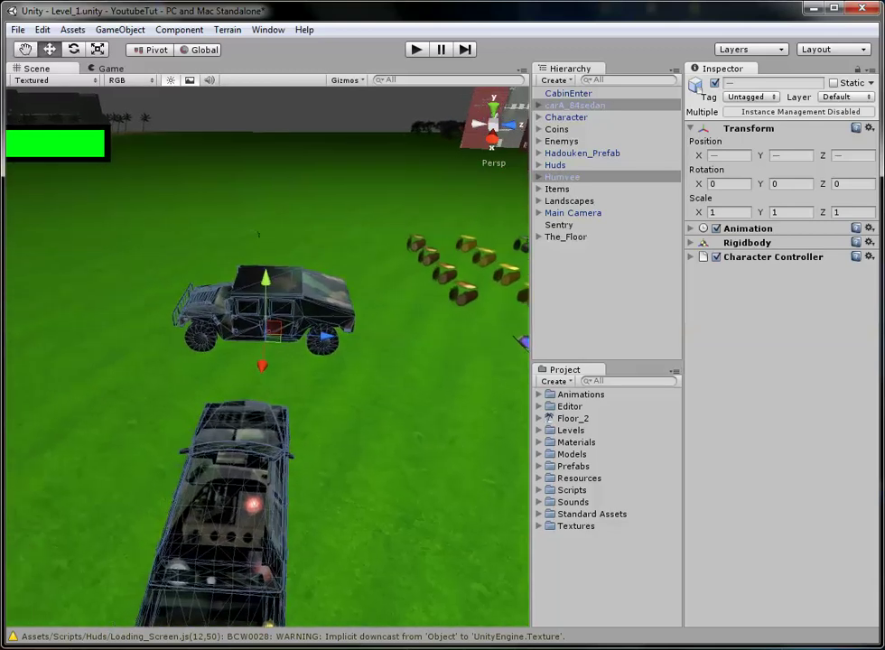
pyautogui.click(563, 178)
pyautogui.click(558, 188)
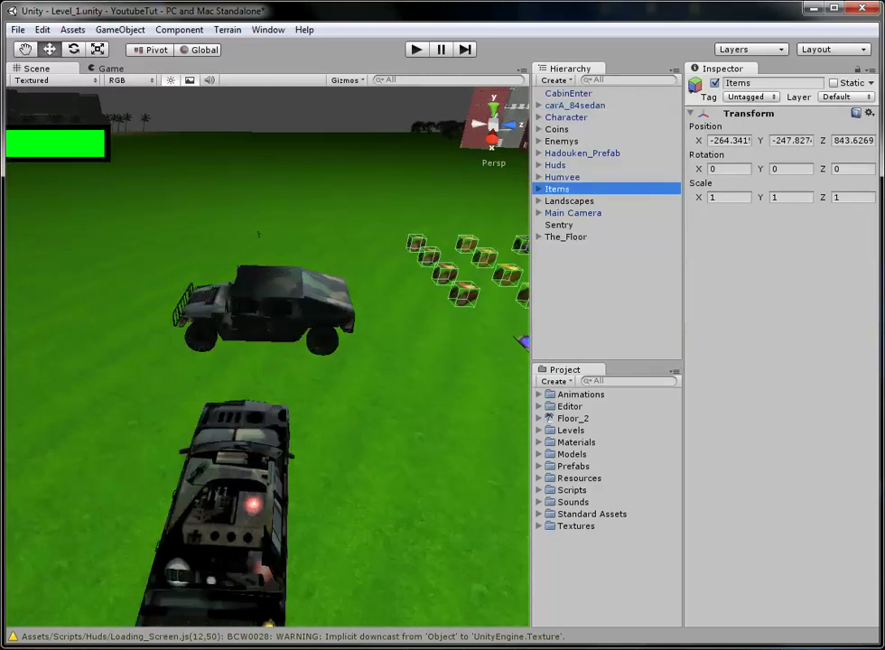
pyautogui.doubleClick(563, 177)
pyautogui.click(480, 125)
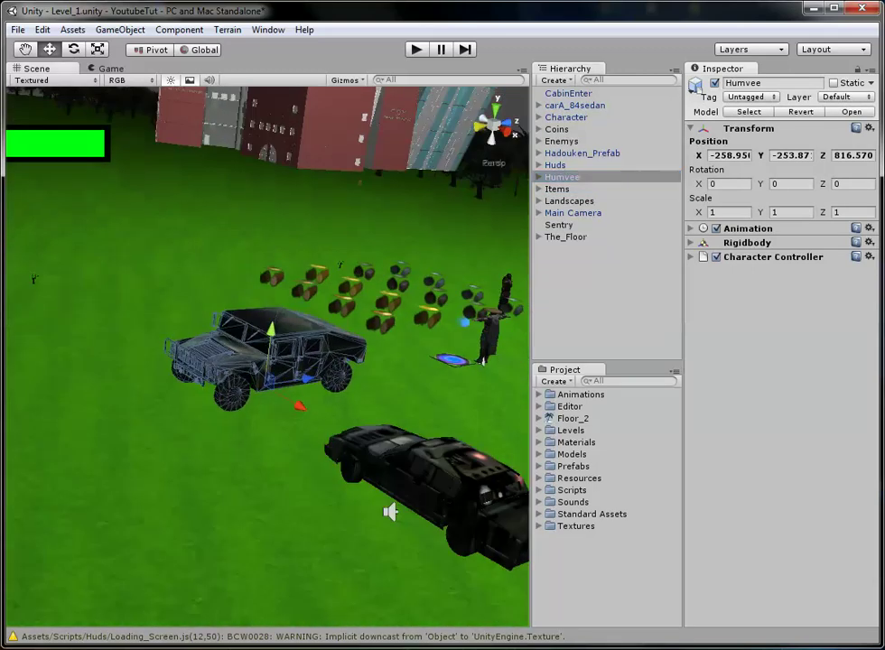
pyautogui.scroll(5, 267, 357)
pyautogui.click(691, 258)
pyautogui.scroll(3, 267, 357)
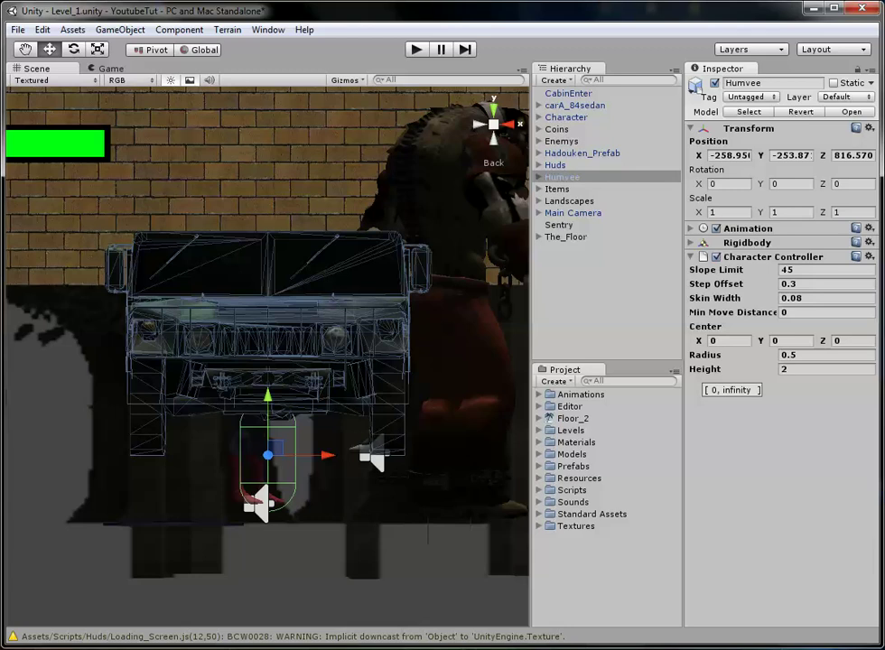
pyautogui.moveTo(764, 341); pyautogui.dragTo(806, 340)
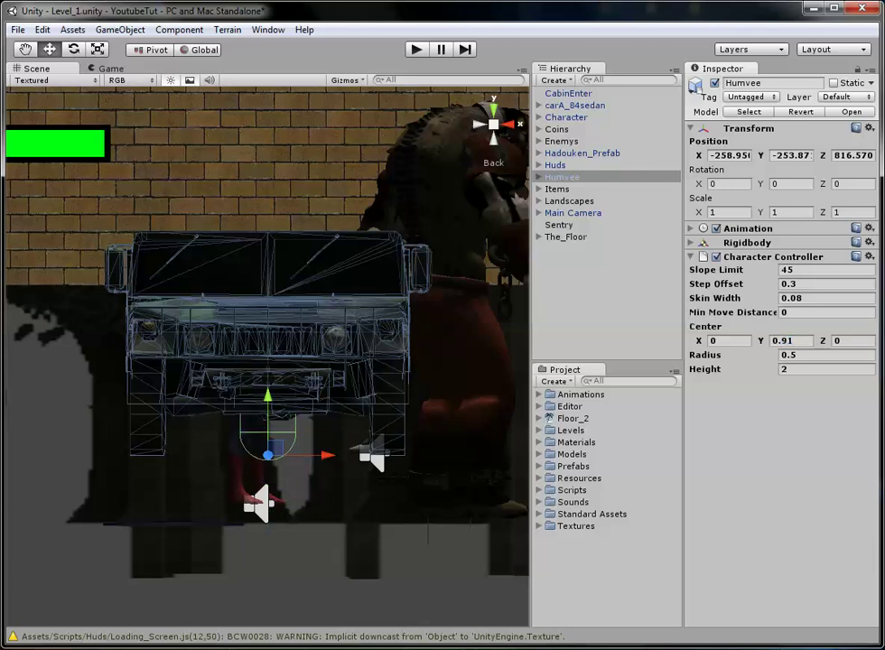
pyautogui.moveTo(706, 356); pyautogui.dragTo(804, 340)
pyautogui.click(507, 125)
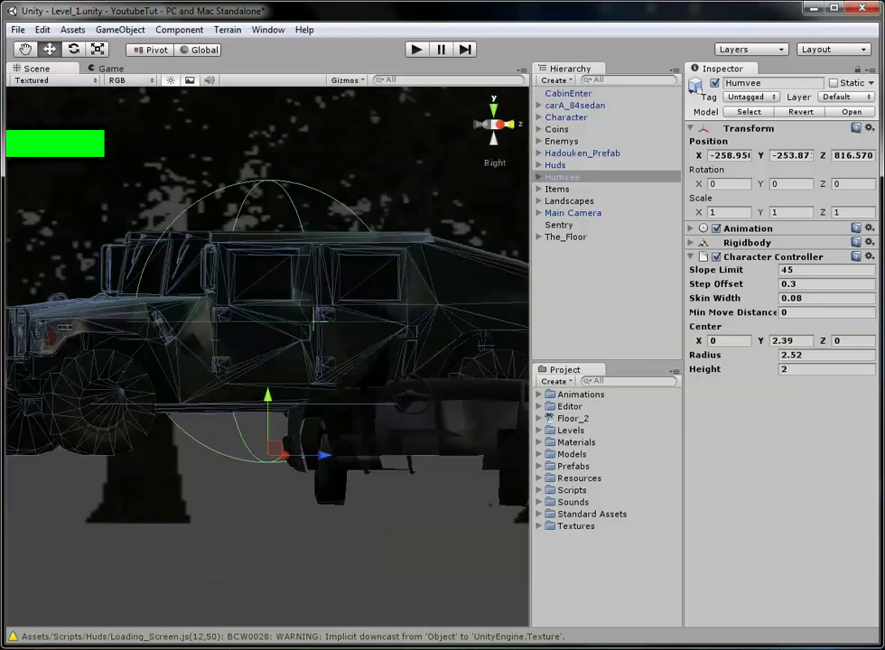
pyautogui.moveTo(711, 369)
pyautogui.mouseDown()
pyautogui.moveTo(653, 370)
pyautogui.moveTo(705, 369)
pyautogui.mouseUp()
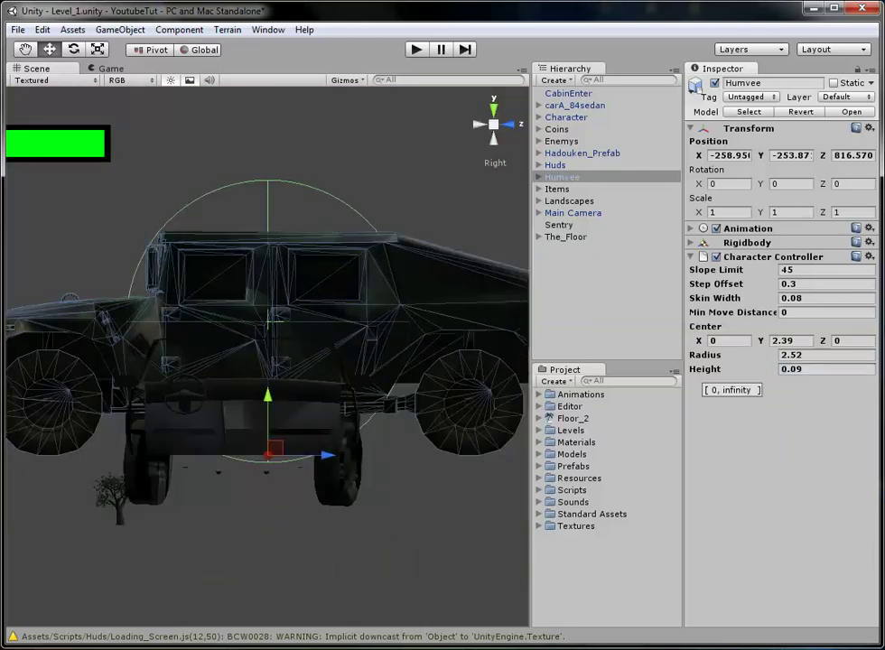
# - Deselect the Humvee, save the level and dismiss the NormalMap settings prompt
pyautogui.scroll(-2, 268, 357)
pyautogui.keyDown('alt'); pyautogui.moveTo(361, 298); pyautogui.dragTo(172, 362); pyautogui.keyUp('alt')
pyautogui.scroll(-6, 269, 357)
pyautogui.scroll(-8, 268, 357)
pyautogui.click(361, 289)
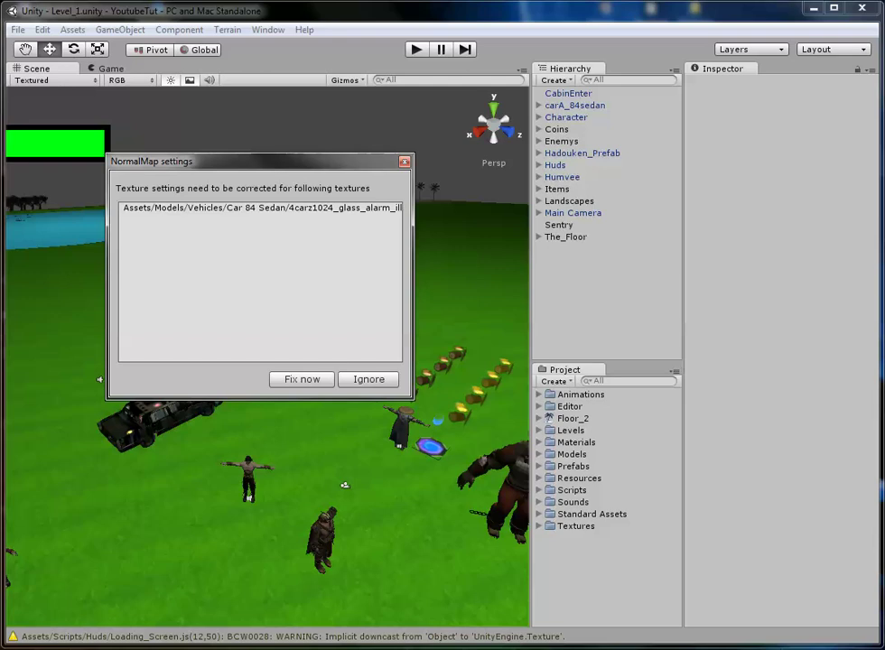
pyautogui.press('Return')
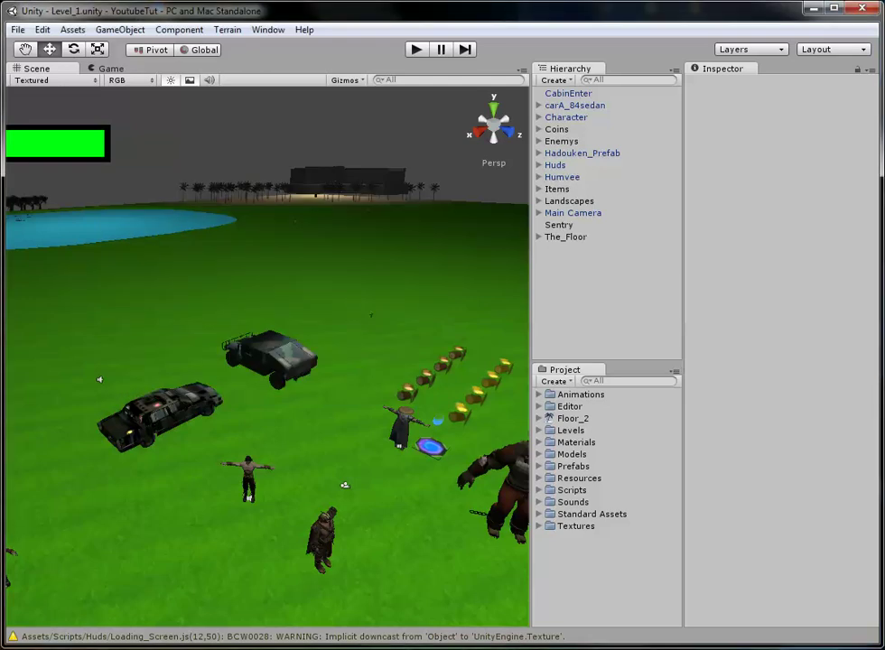
# - Fit the sedan's Character Controller to its body with centre Y 1.92 and radius 2.02
pyautogui.moveTo(135, 433); pyautogui.dragTo(221, 415, button='middle')
pyautogui.scroll(4, 221, 416)
pyautogui.click(219, 418)
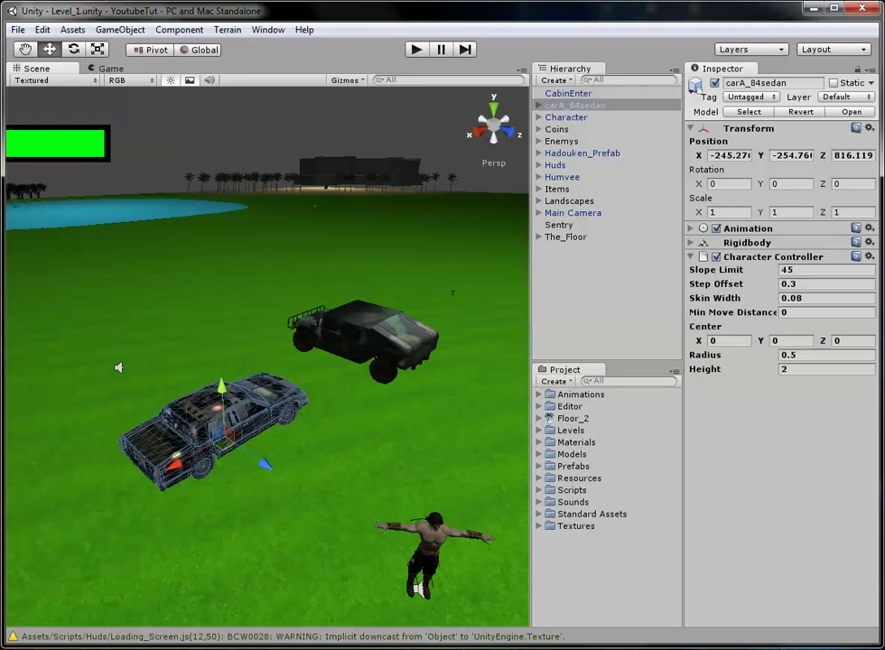
pyautogui.press('f')
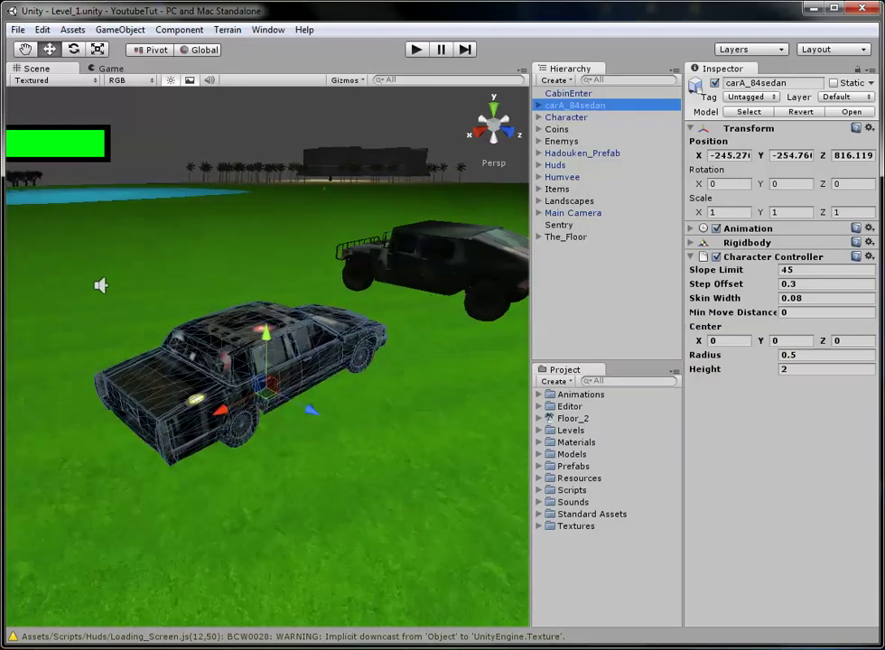
pyautogui.click(480, 132)
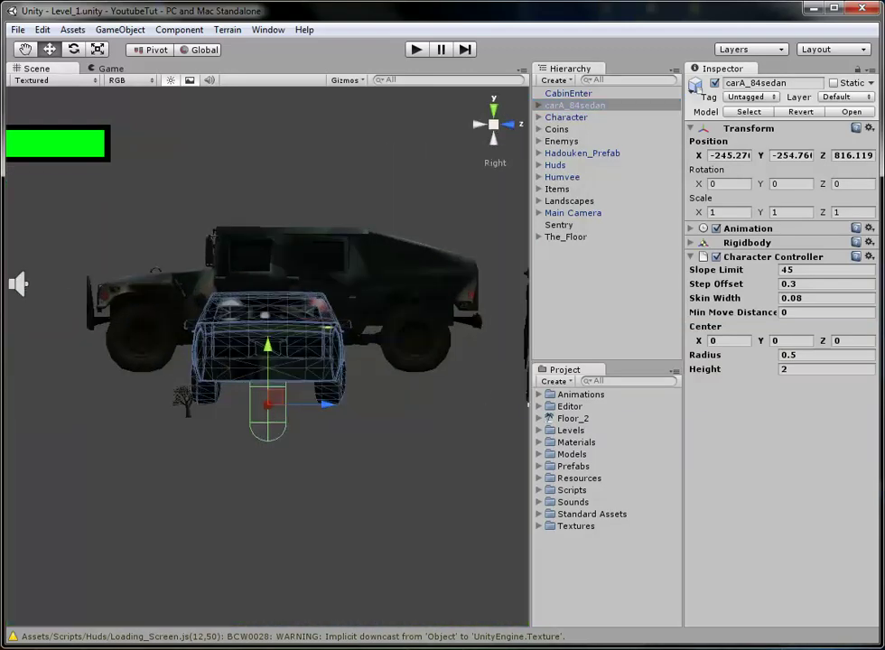
pyautogui.moveTo(705, 355); pyautogui.dragTo(815, 341)
pyautogui.click(479, 125)
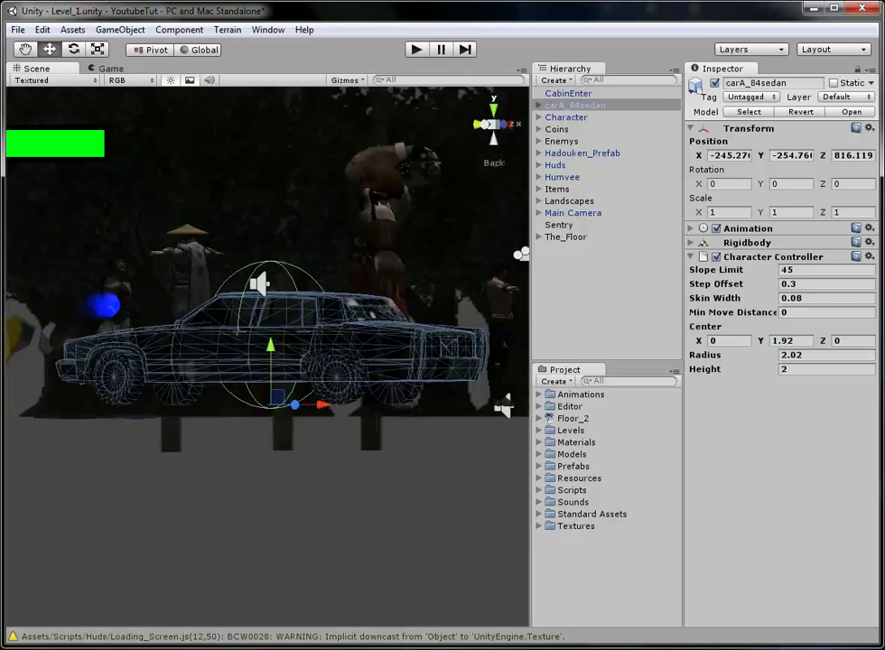
pyautogui.click(494, 124)
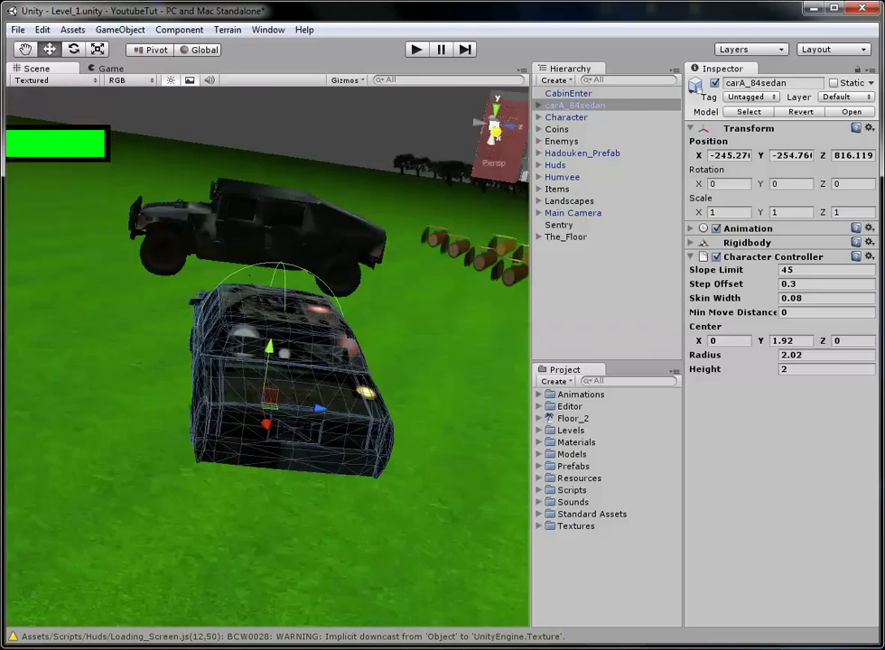
# - Deselect the sedan and save the level
pyautogui.scroll(-10, 271, 361)
pyautogui.click(603, 296)
pyautogui.hotkey('ctrl', 's')
# - Move the Humvee farther away from the sedan along the X axis and deselect it
pyautogui.moveTo(302, 343); pyautogui.dragTo(167, 438, button='middle')
pyautogui.click(284, 365)
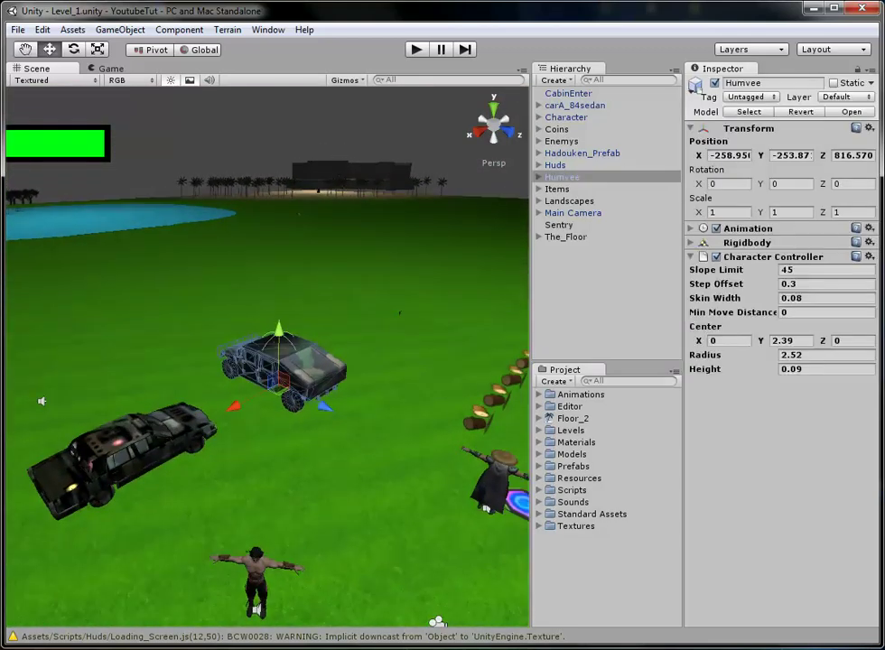
pyautogui.moveTo(234, 406); pyautogui.dragTo(324, 360)
pyautogui.click(604, 296)
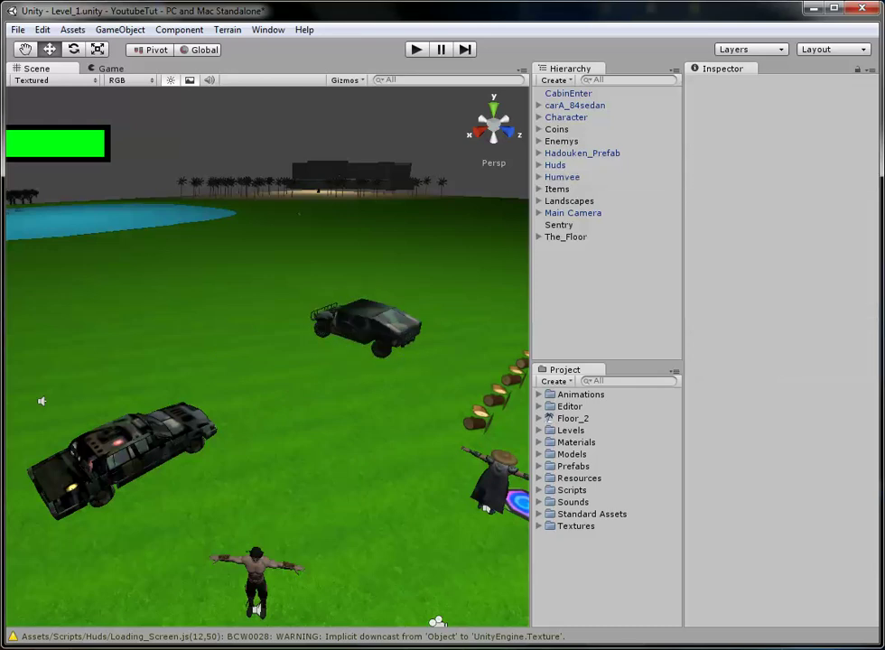